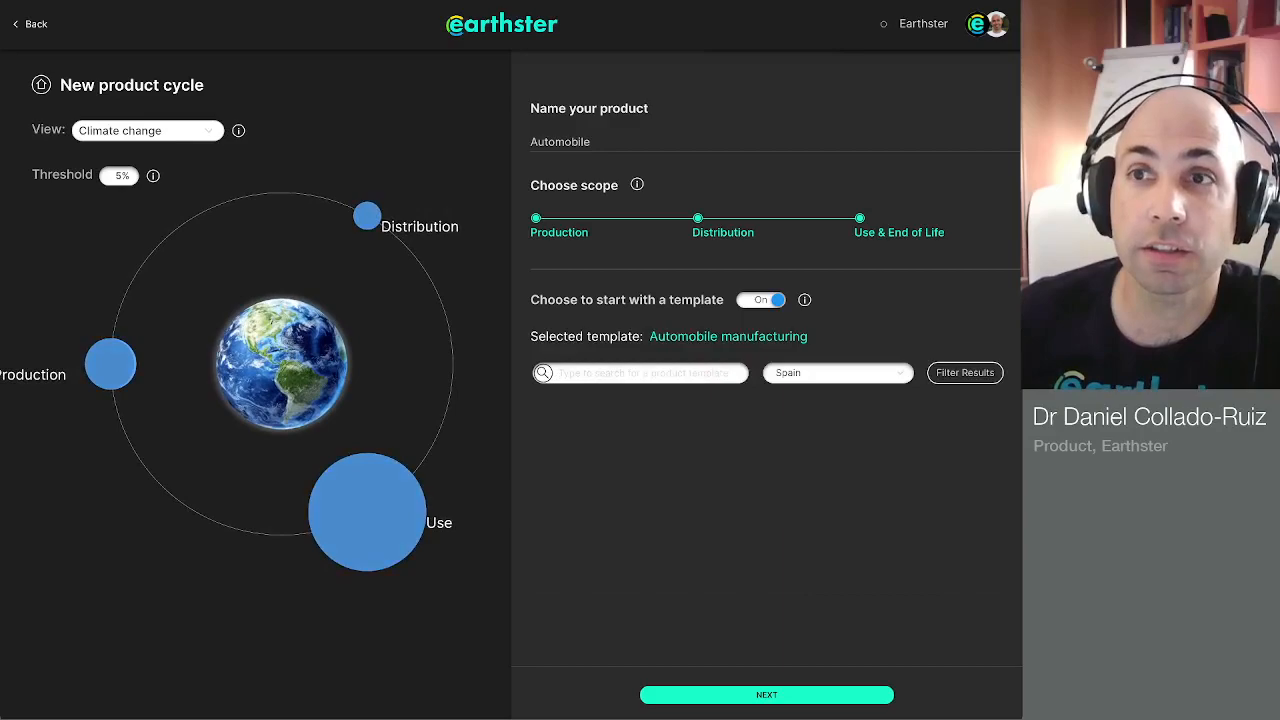
Step: Examine the contributors to the Production, Use and Distribution stages in the climate change chart and return to the overview
{"action": "left_click", "coordinate": [110, 364]}
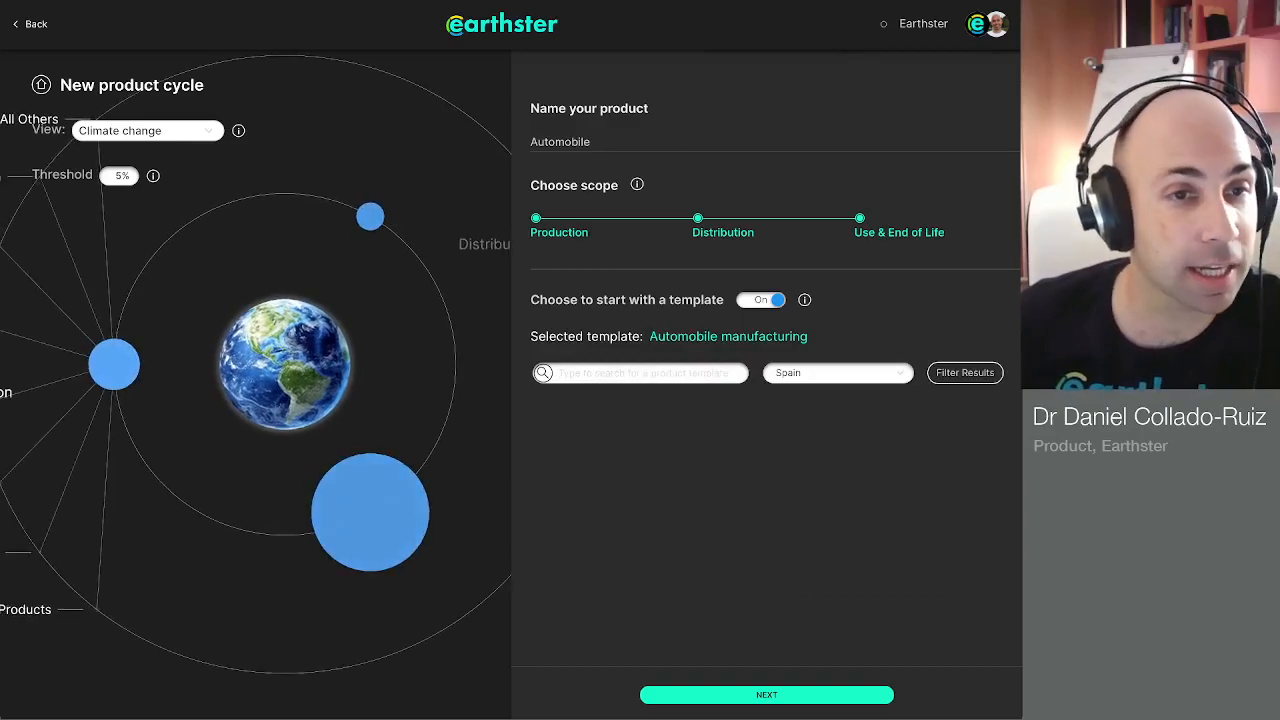
{"action": "left_click_drag", "start_coordinate": [383, 308], "coordinate": [250, 254]}
{"action": "left_click", "coordinate": [357, 464]}
{"action": "left_click_drag", "start_coordinate": [300, 210], "coordinate": [323, 518]}
{"action": "left_click", "coordinate": [262, 306]}
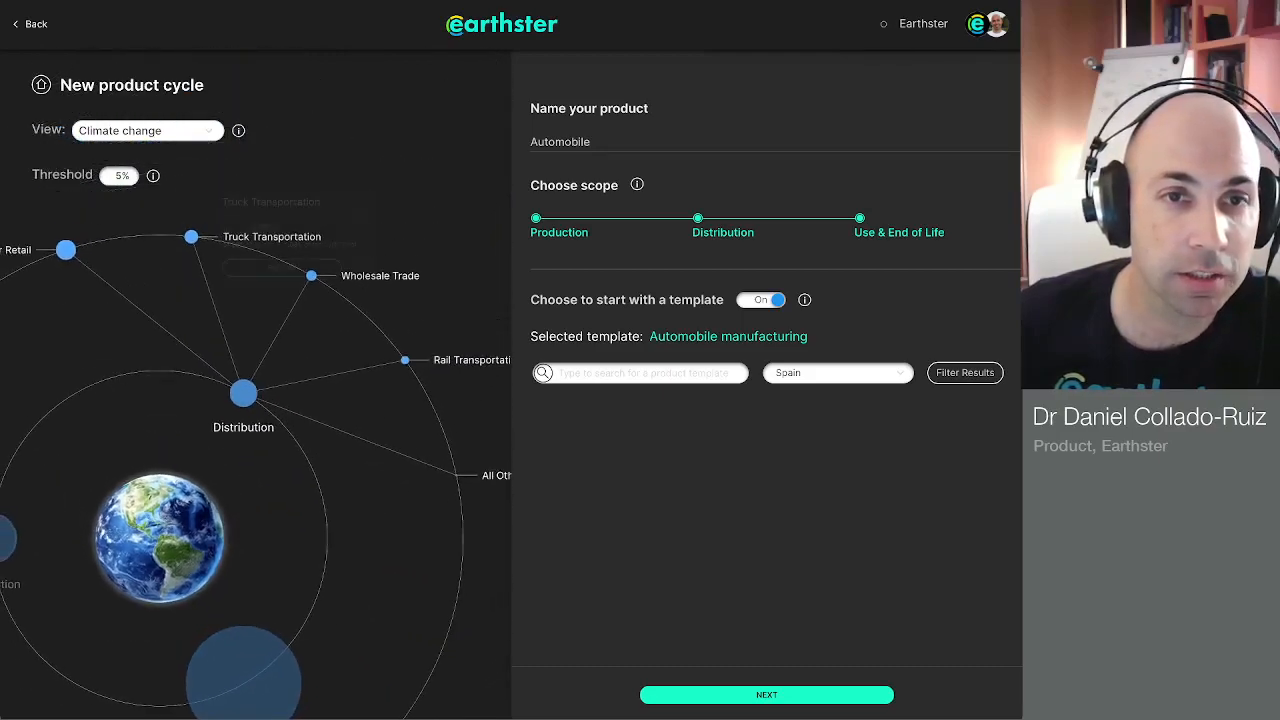
{"action": "left_click", "coordinate": [160, 541]}
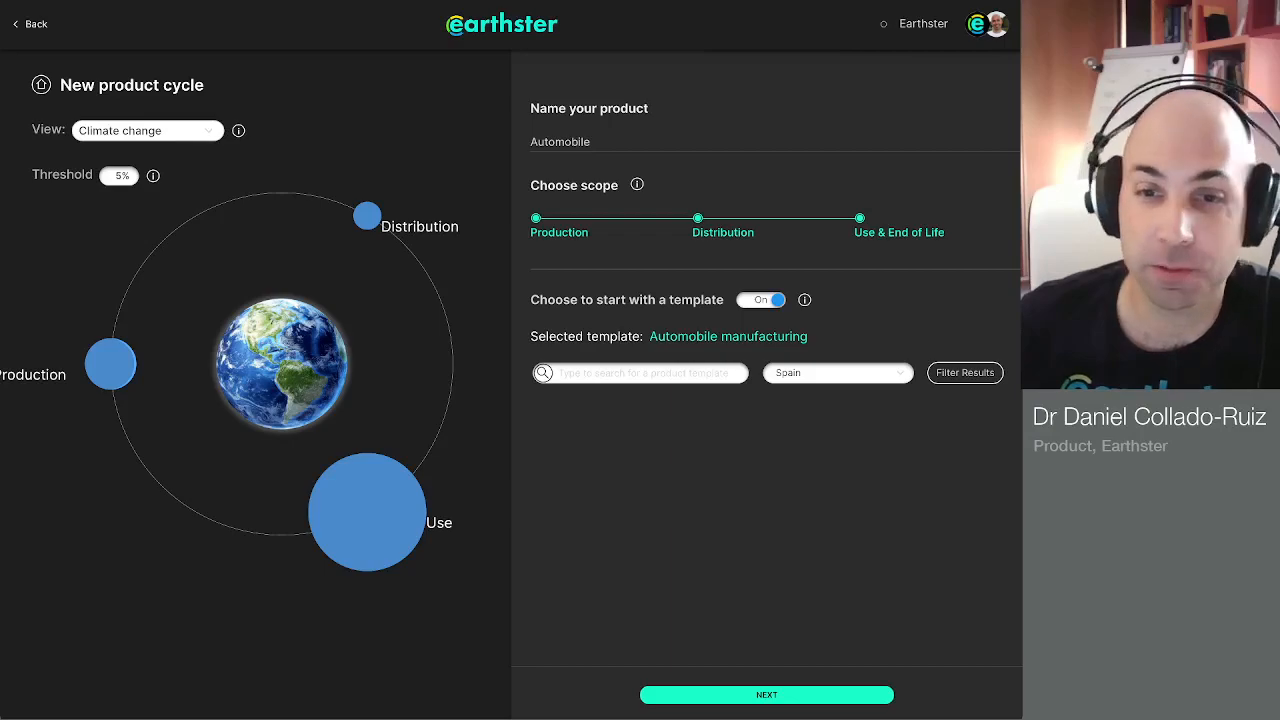
Step: Continue with the Automobile manufacturing template and set the production amount's unit to car
{"action": "left_click", "coordinate": [767, 695]}
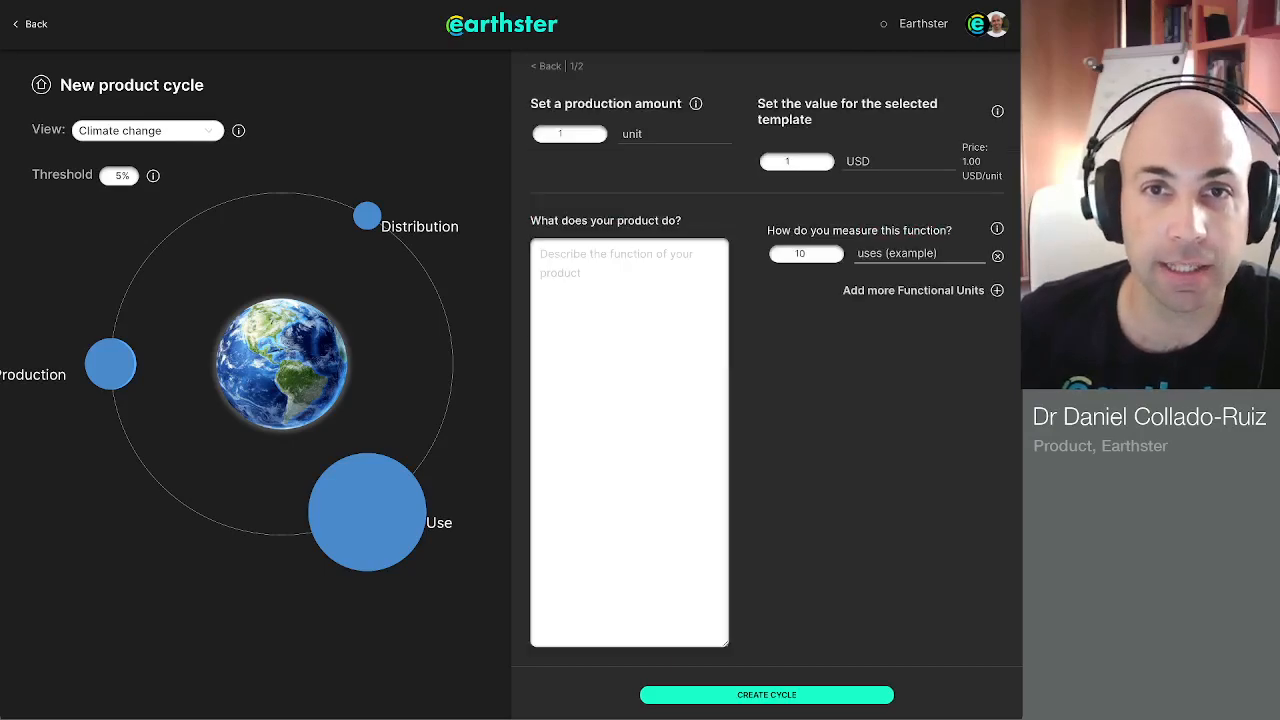
{"action": "double_click", "coordinate": [632, 134]}
{"action": "type", "text": "car"}
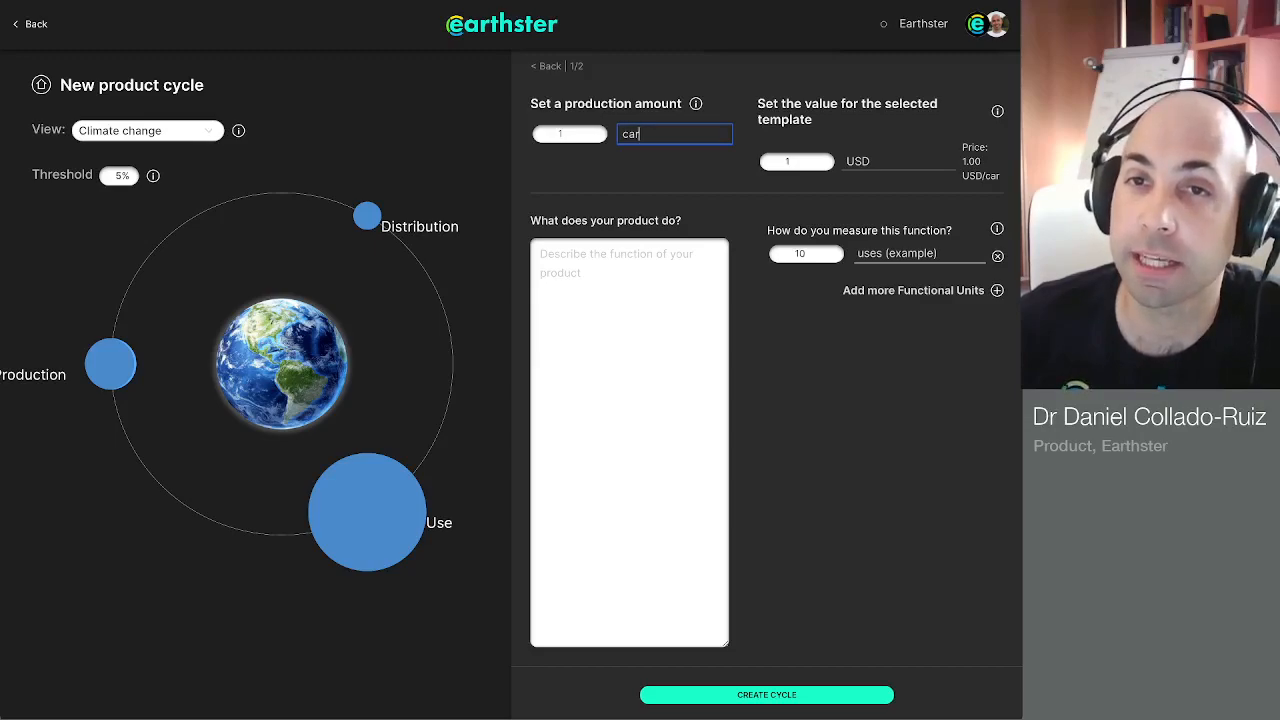
Step: Set the value for the selected template to 18000 USD
{"action": "double_click", "coordinate": [858, 162]}
{"action": "left_click", "coordinate": [858, 162]}
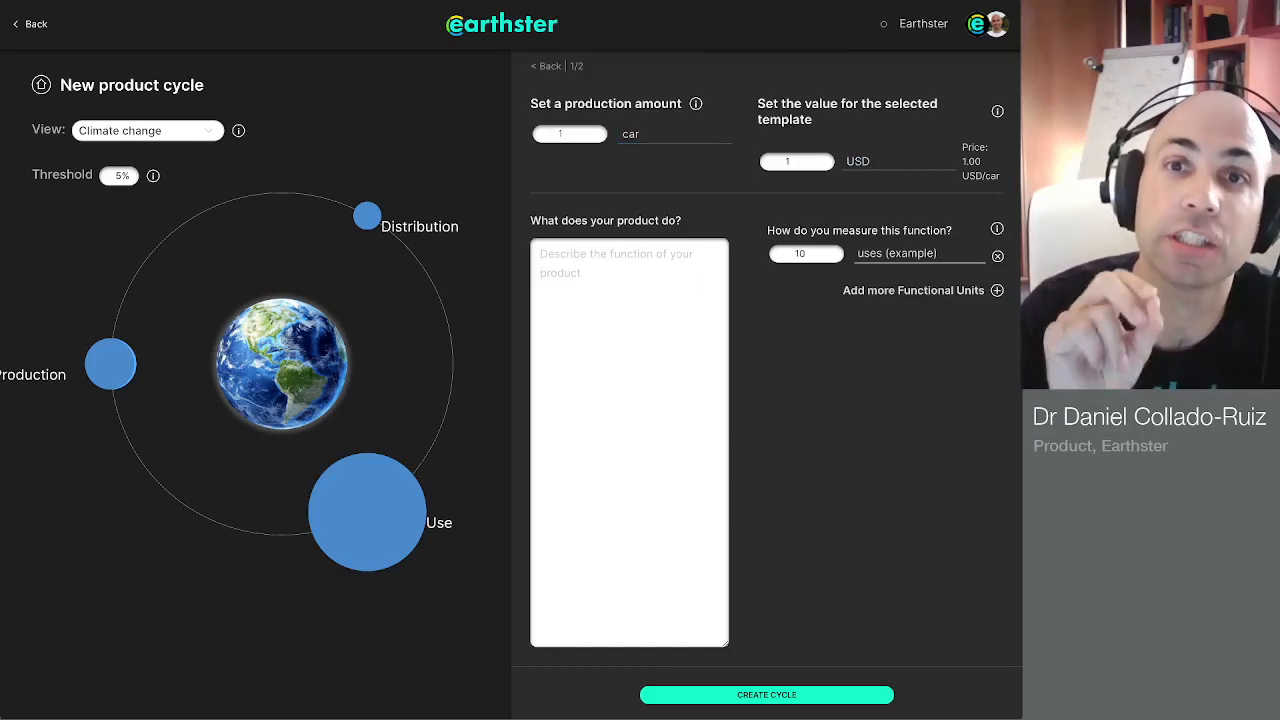
{"action": "left_click", "coordinate": [796, 162]}
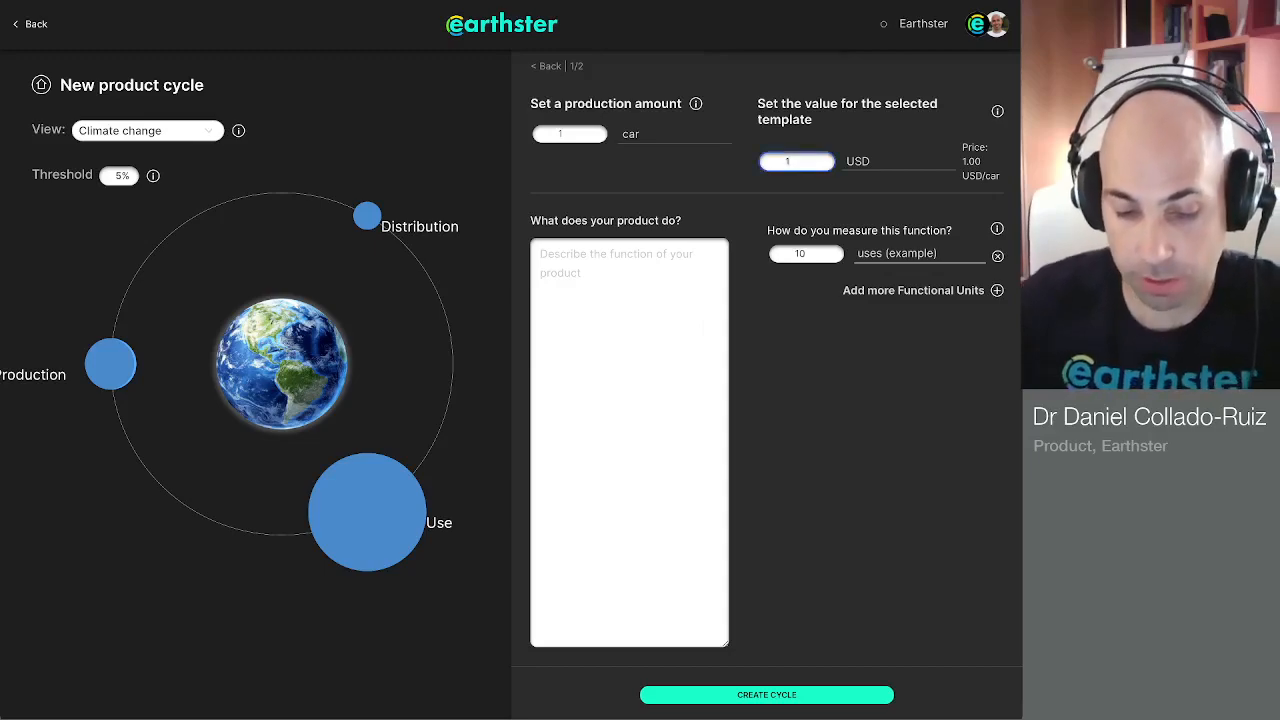
{"action": "key", "text": "BackSpace"}
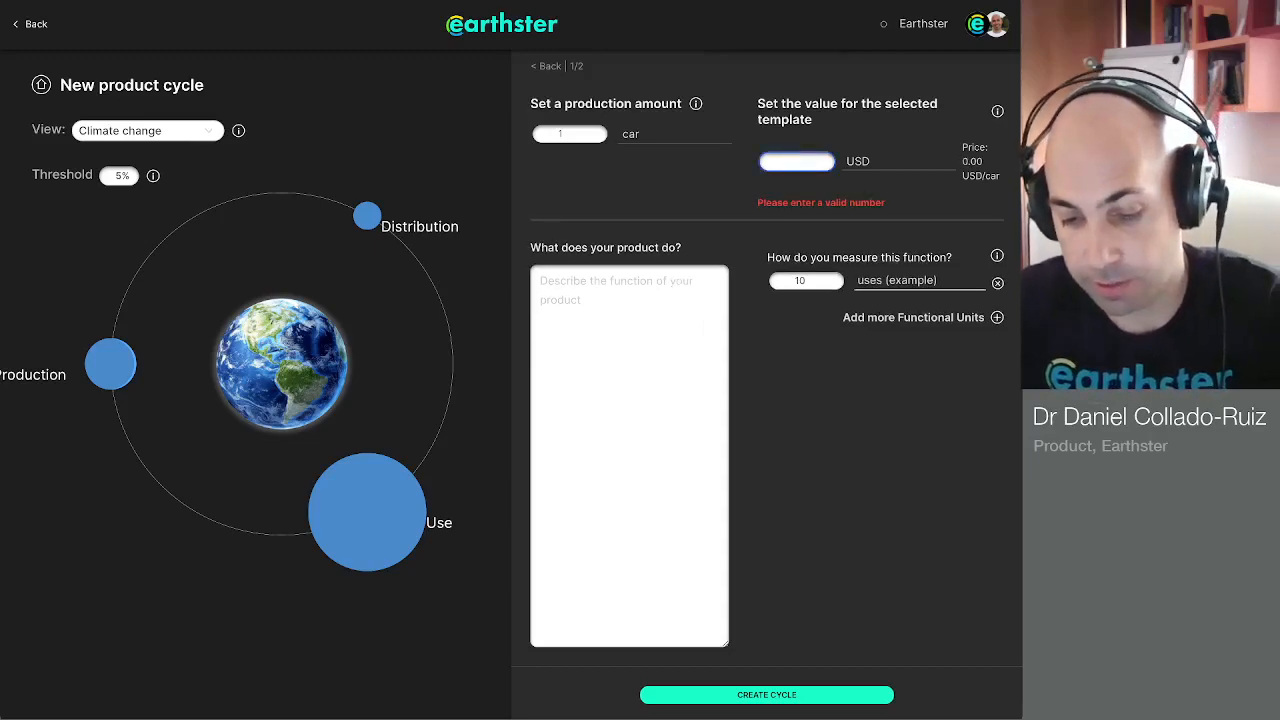
{"action": "type", "text": "18000"}
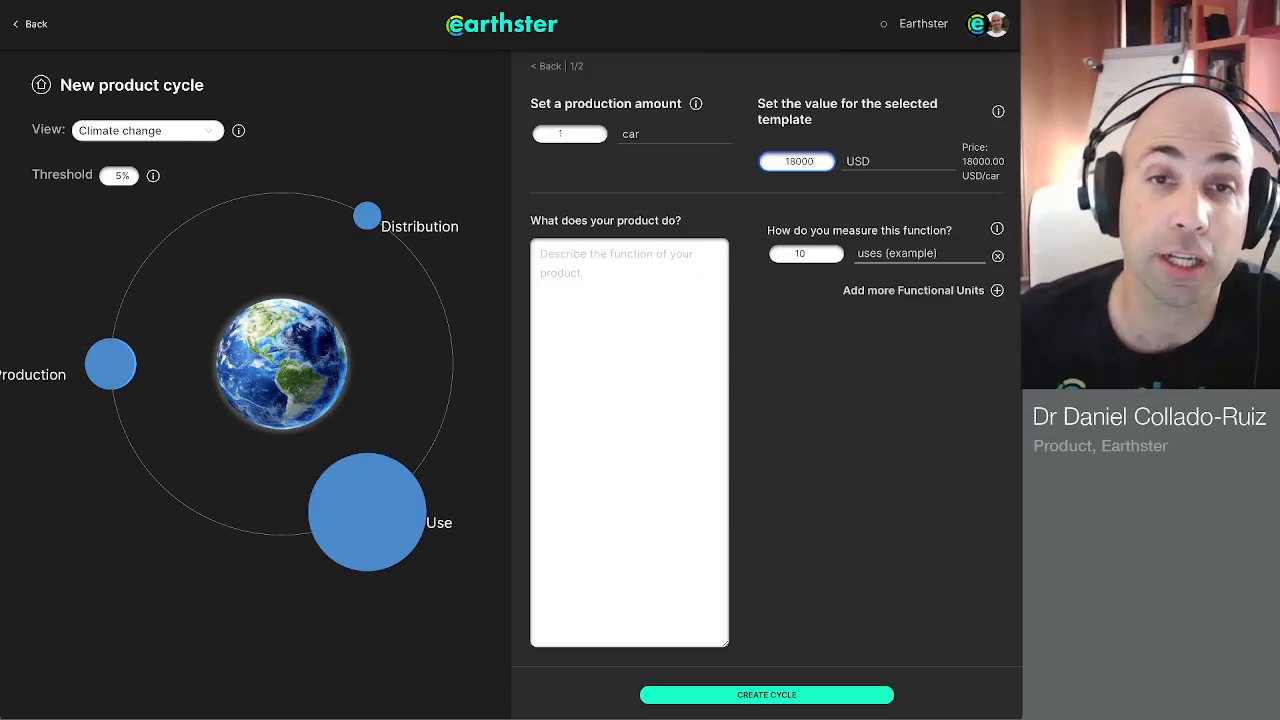
Step: Describe the product's function as "It transports people for a given number of kilometers, for a given number of years"
{"action": "left_click", "coordinate": [541, 254]}
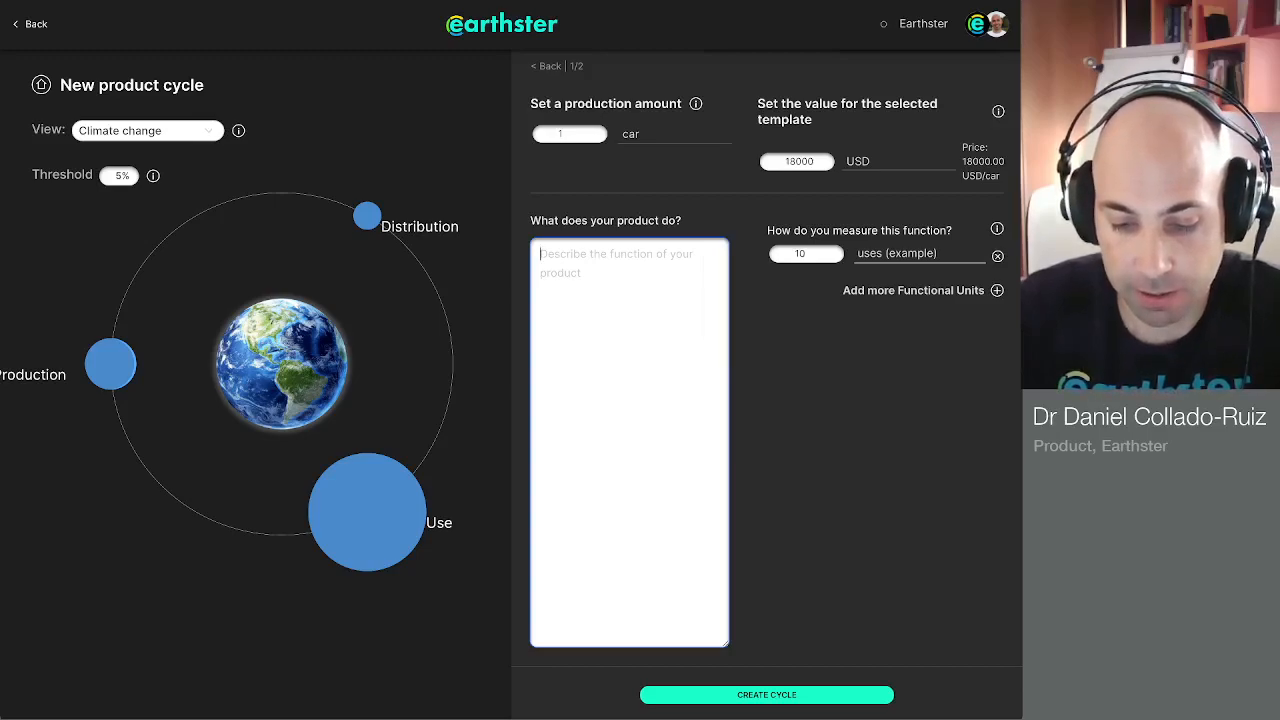
{"action": "type", "text": "I"}
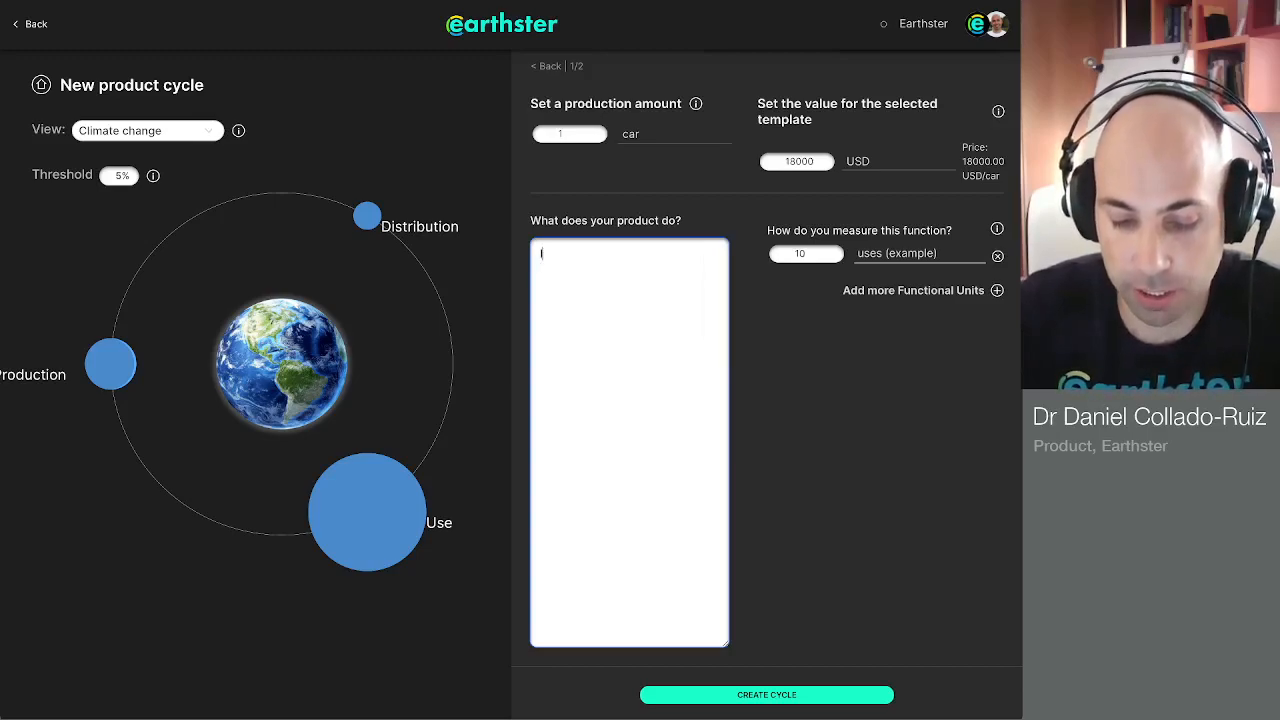
{"action": "type", "text": "t transports people d"}
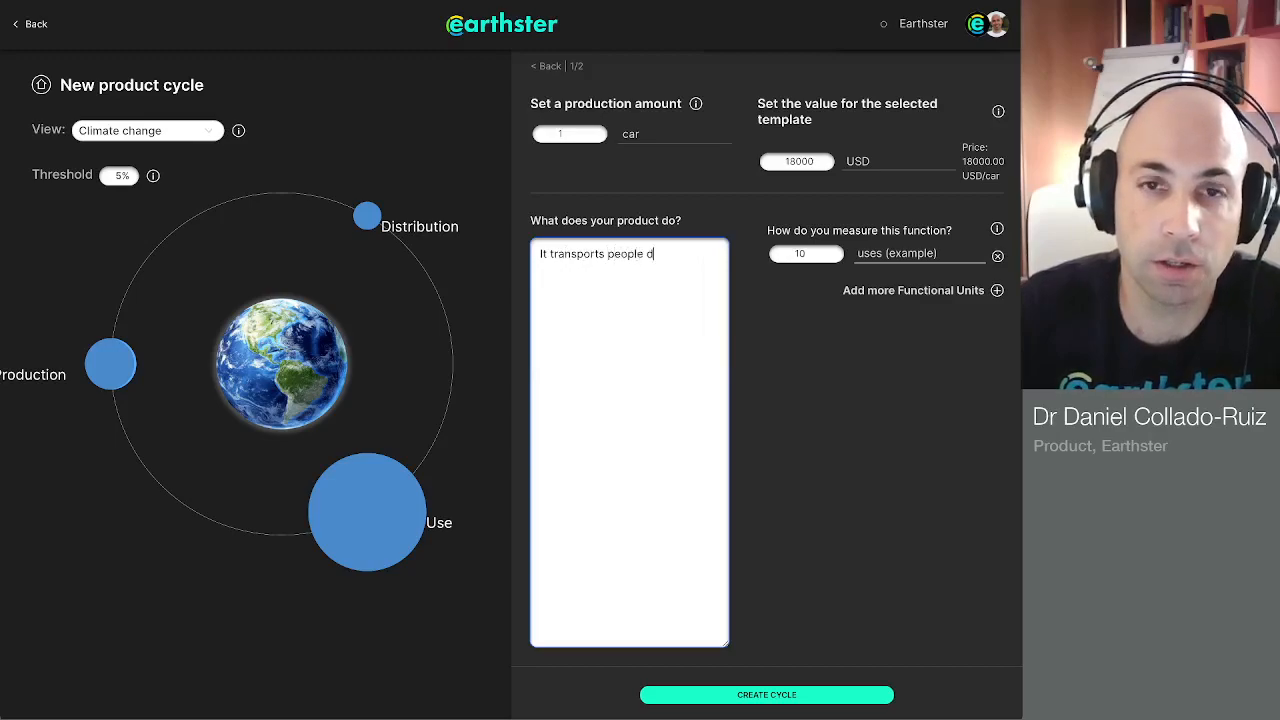
{"action": "key", "text": "BackSpace"}
{"action": "type", "text": "for "}
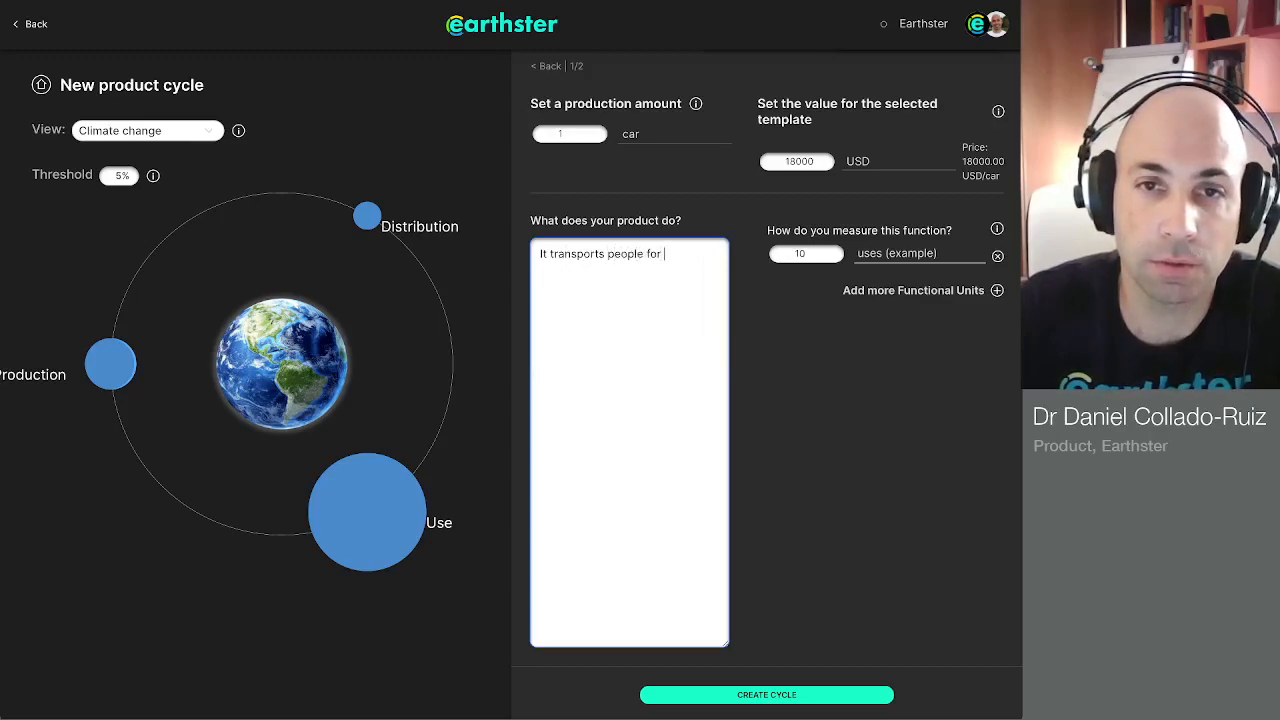
{"action": "type", "text": "a given number o"}
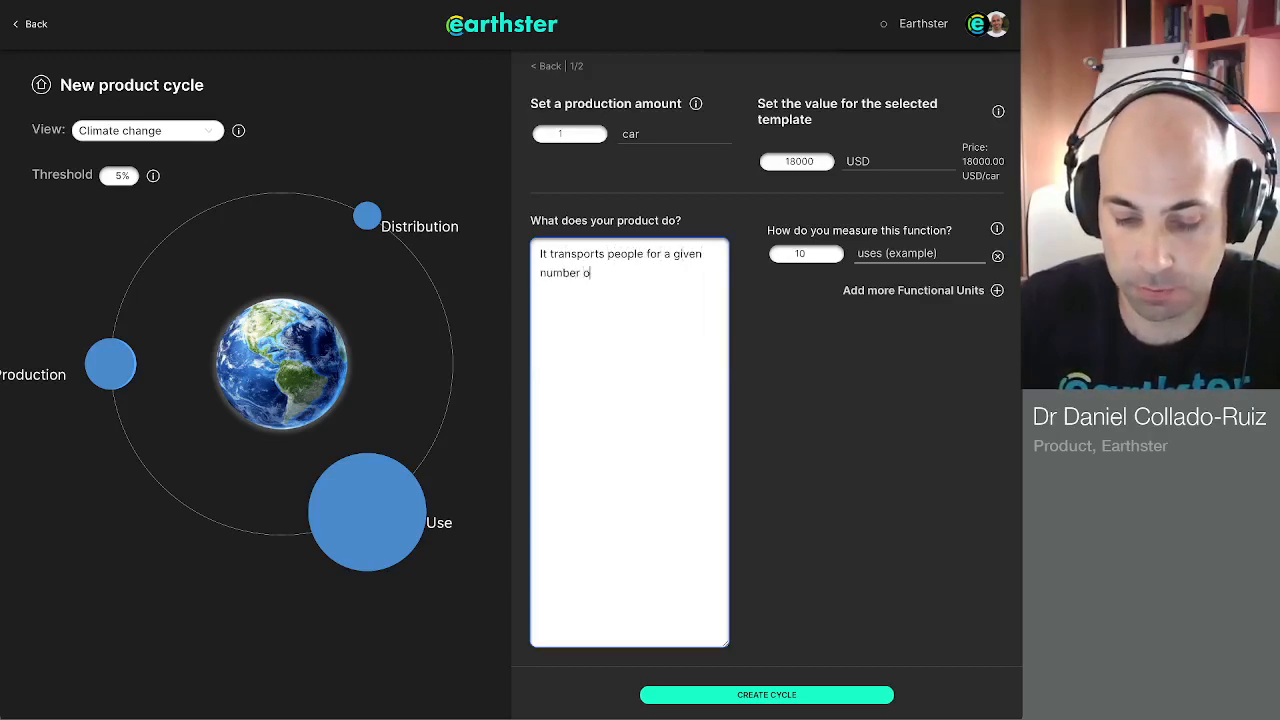
{"action": "type", "text": "f kilometers"}
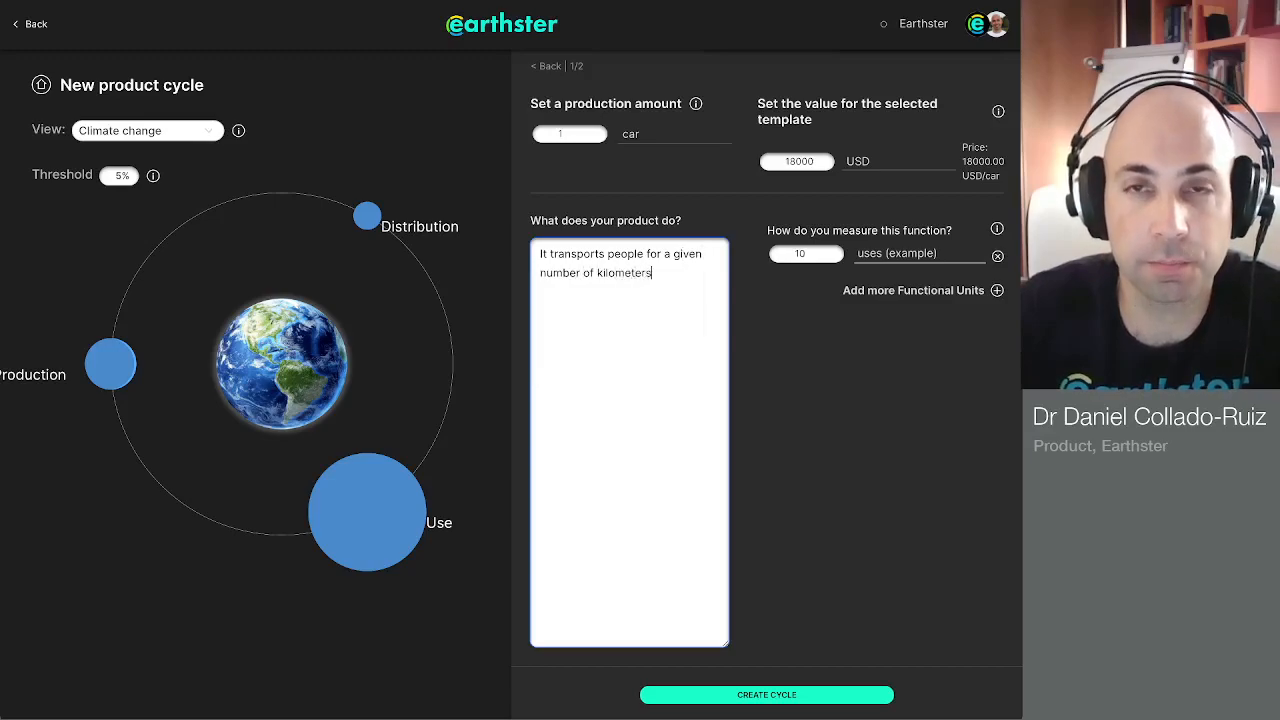
{"action": "type", "text": ", for. a given"}
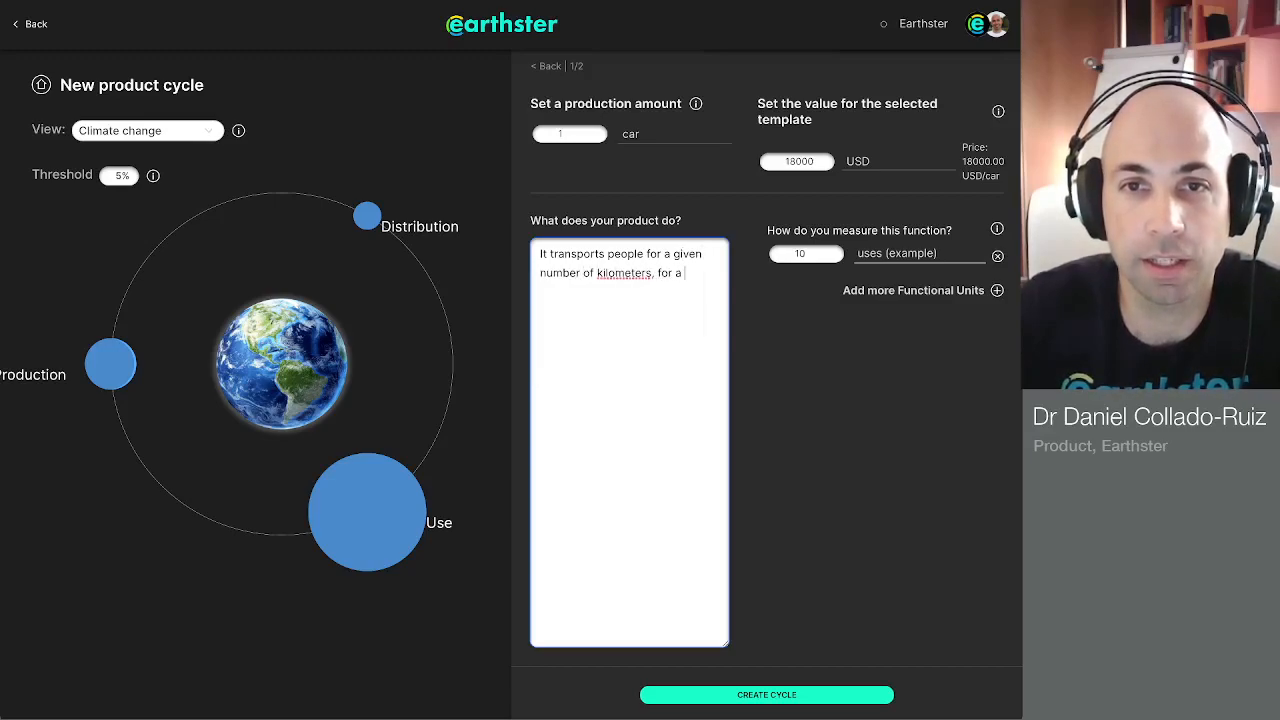
{"action": "type", "text": " numb"}
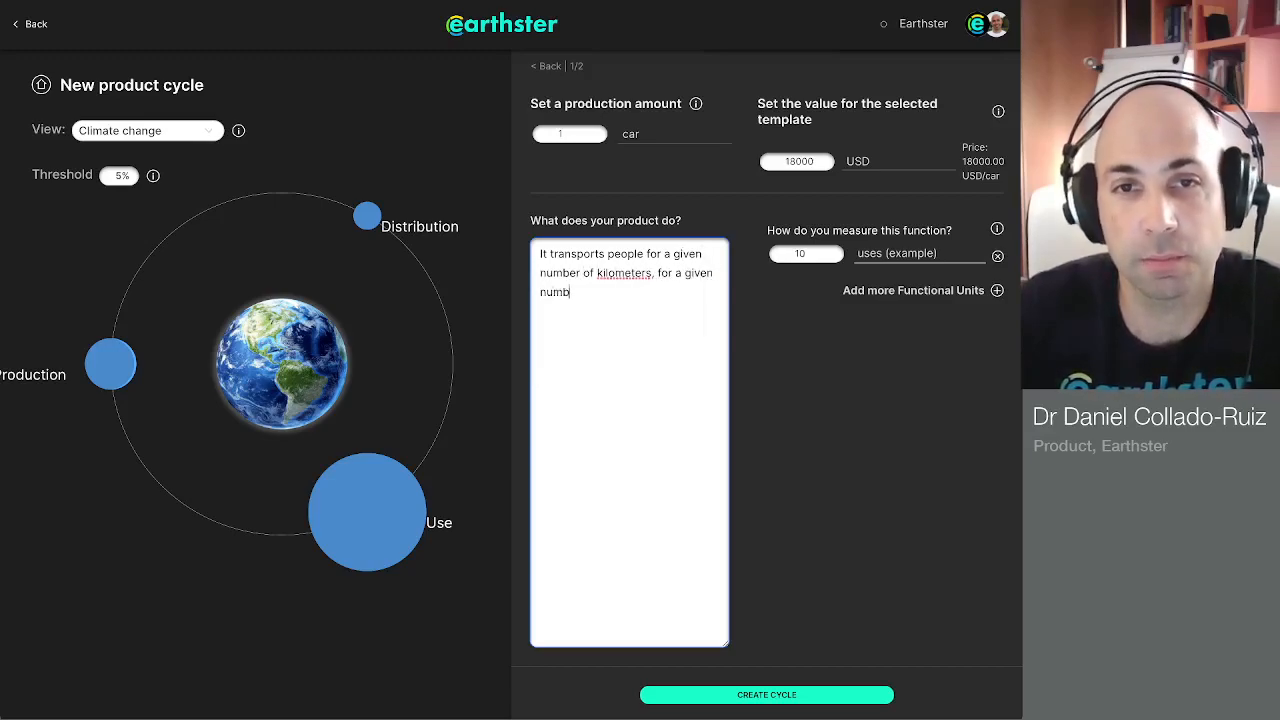
{"action": "type", "text": "er of years"}
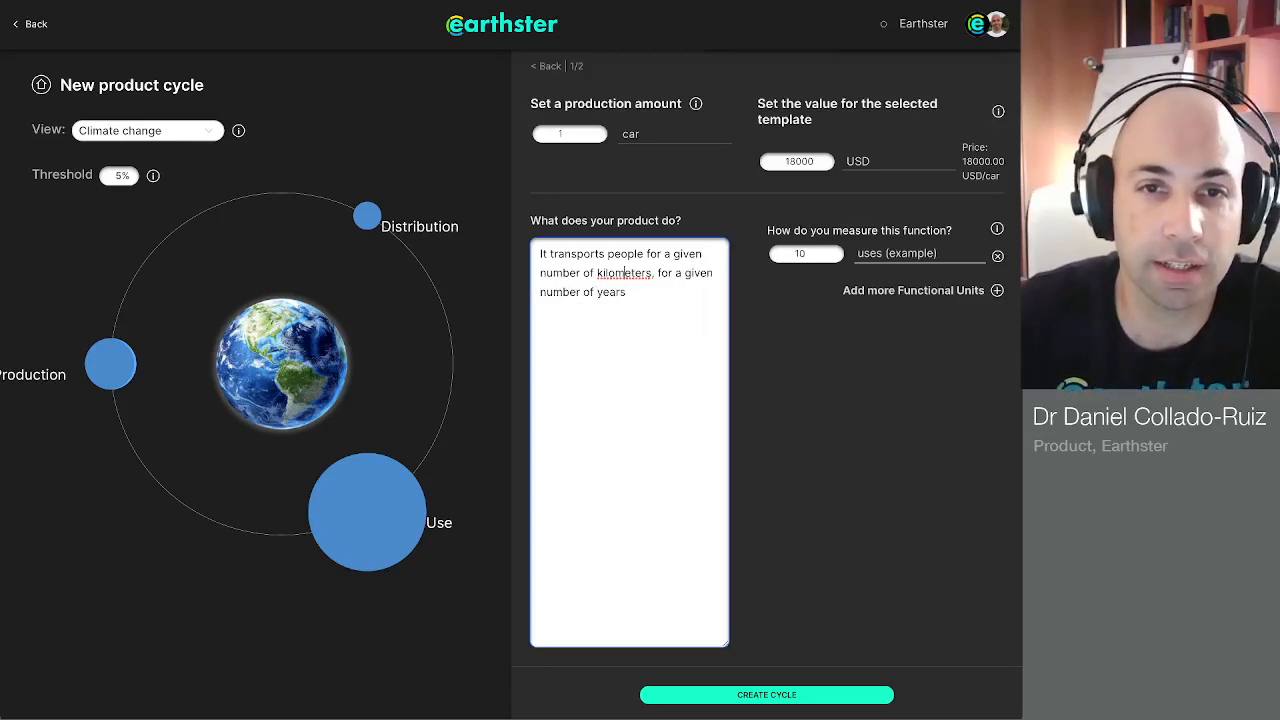
Step: Replace the generic quantities in the function description with "300 000" for the kilometers and "20" for the years
{"action": "left_click_drag", "start_coordinate": [664, 254], "coordinate": [580, 273]}
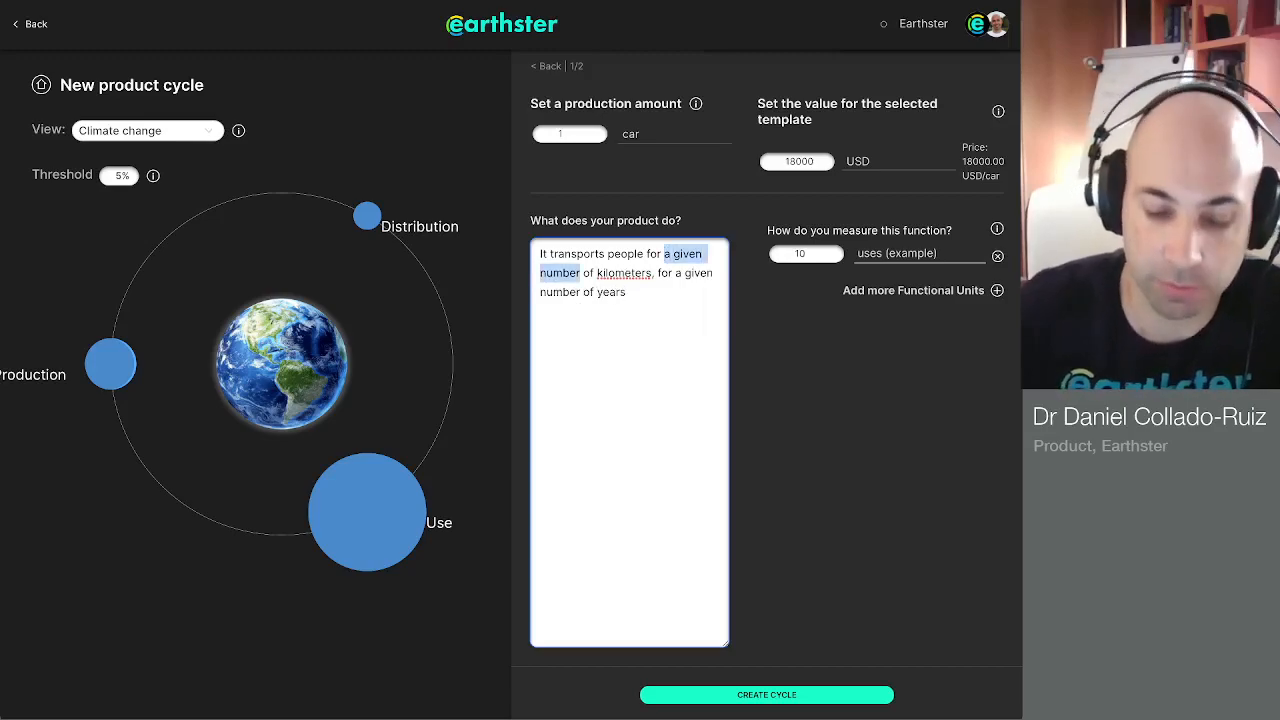
{"action": "type", "text": "300000"}
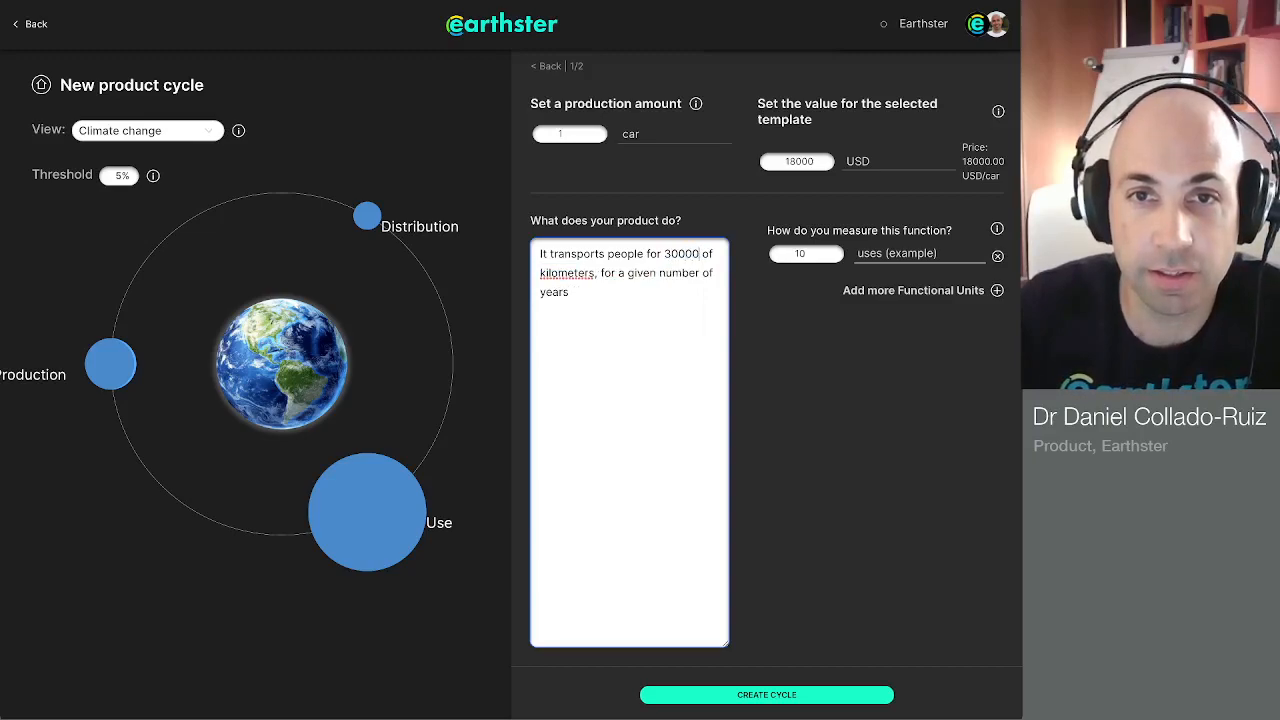
{"action": "key", "text": "Left"}
{"action": "key", "text": "Left"}
{"action": "key", "text": "Left"}
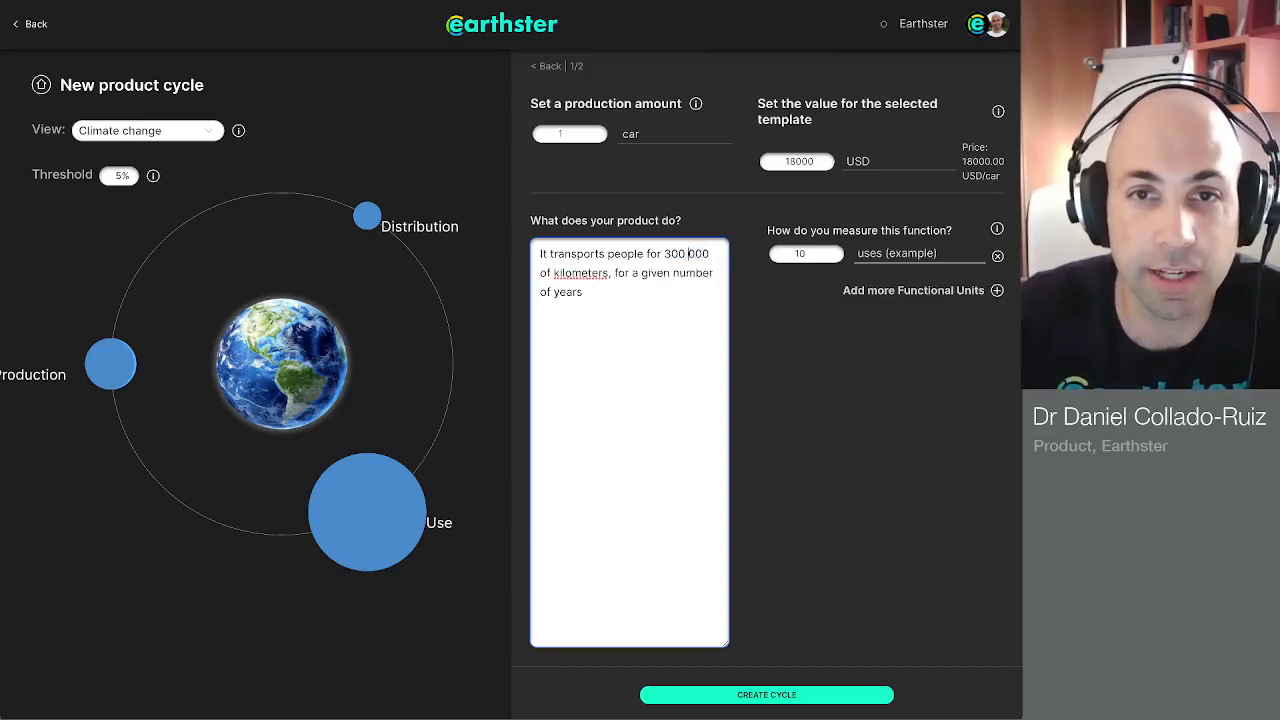
{"action": "left_click_drag", "start_coordinate": [632, 273], "coordinate": [552, 292]}
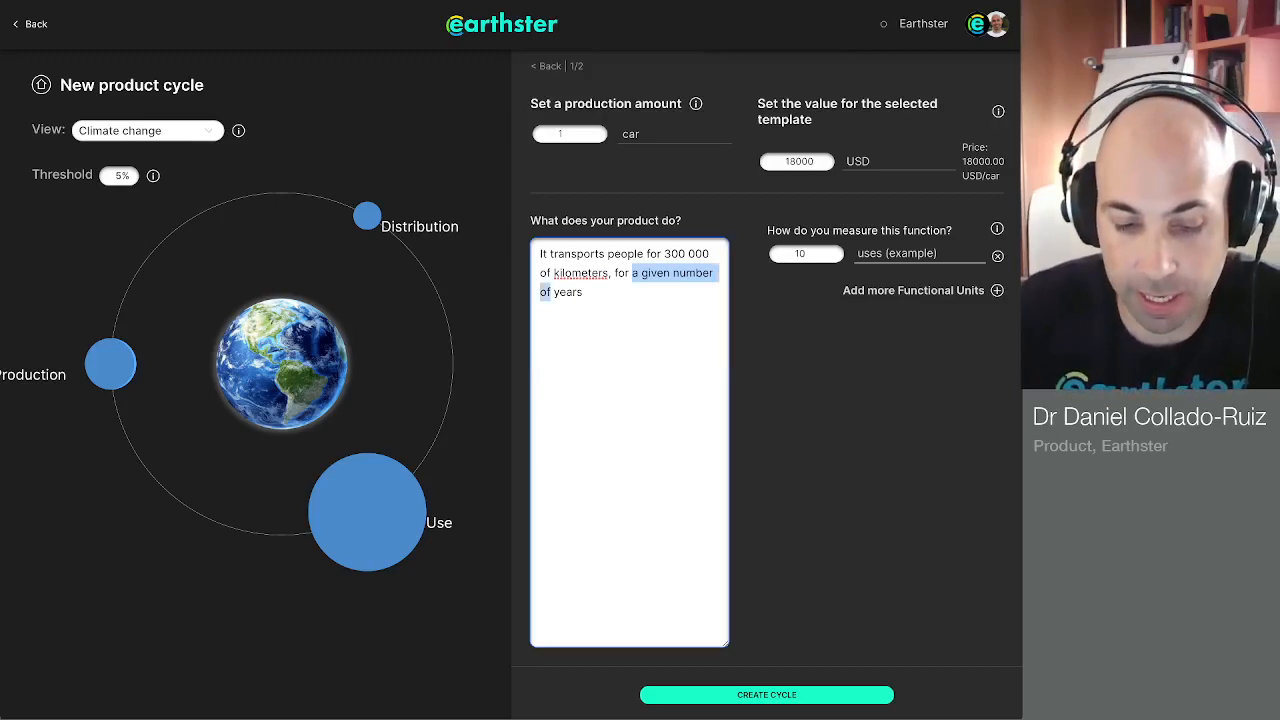
{"action": "type", "text": "20 years"}
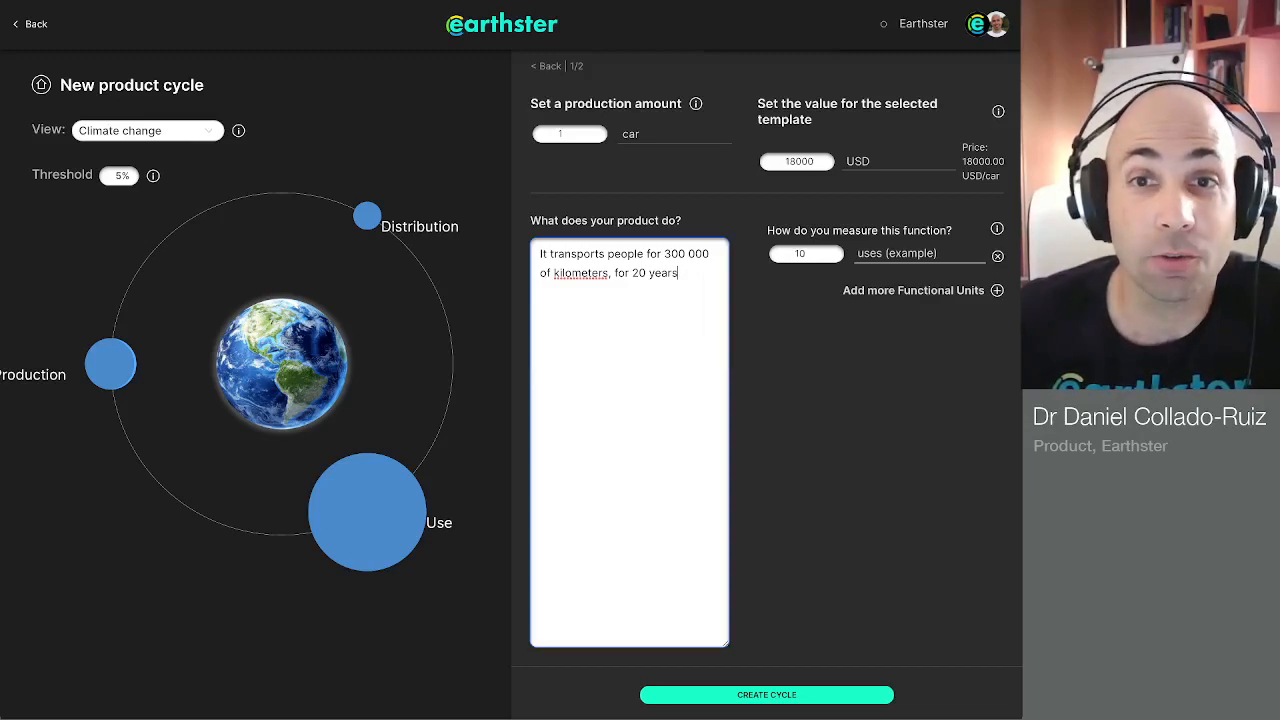
Step: Set the first functional unit to 300000 km in place of the example uses
{"action": "left_click", "coordinate": [807, 254]}
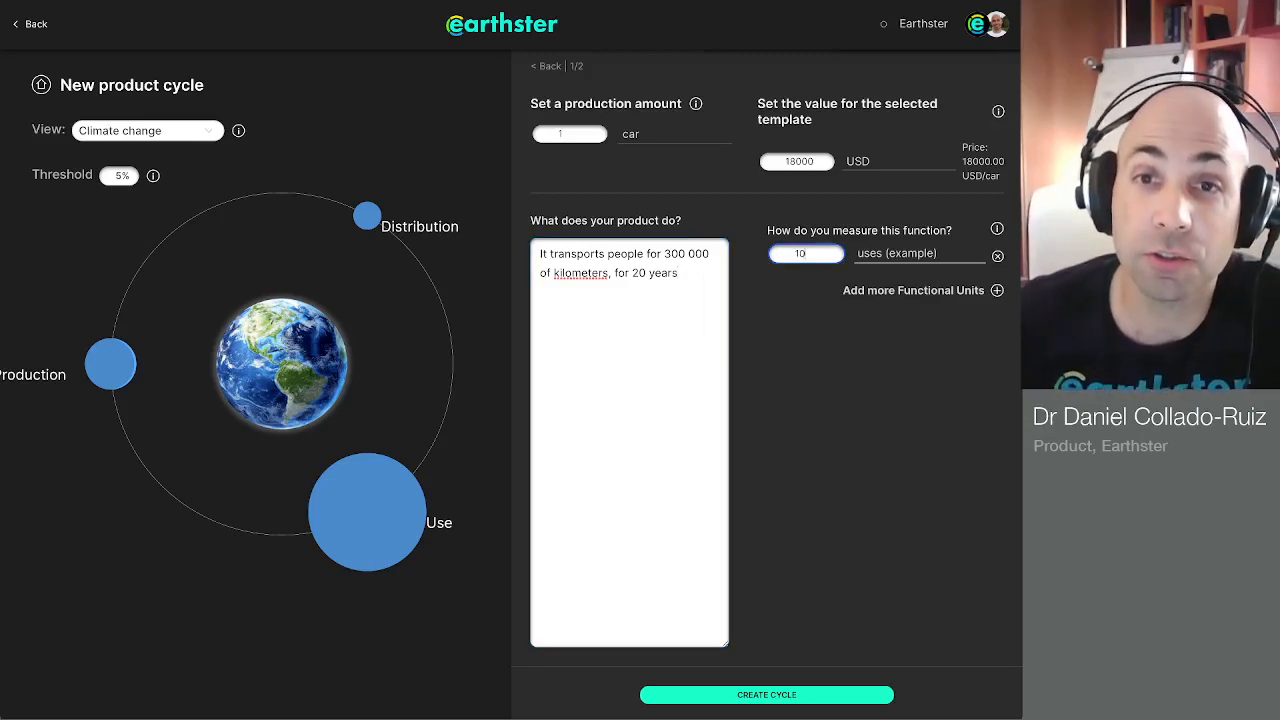
{"action": "key", "text": "ctrl+a"}
{"action": "key", "text": "BackSpace"}
{"action": "type", "text": "300000"}
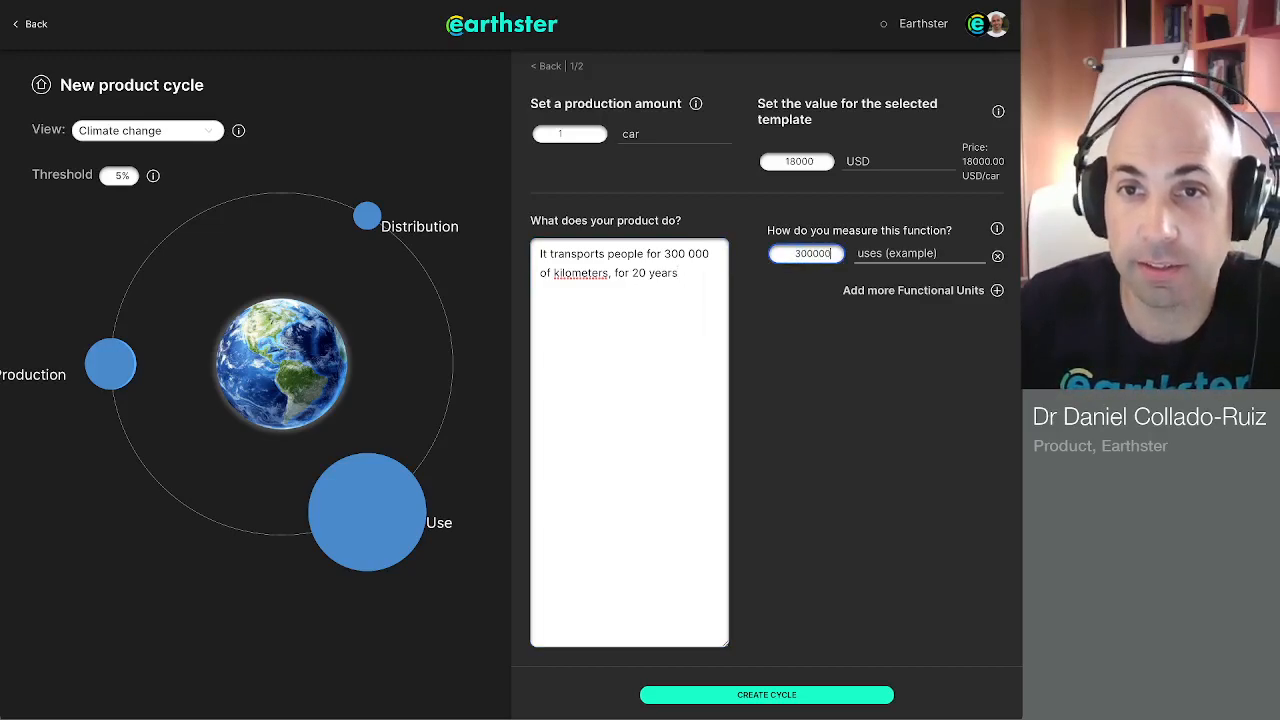
{"action": "key", "text": "Tab"}
{"action": "type", "text": "km"}
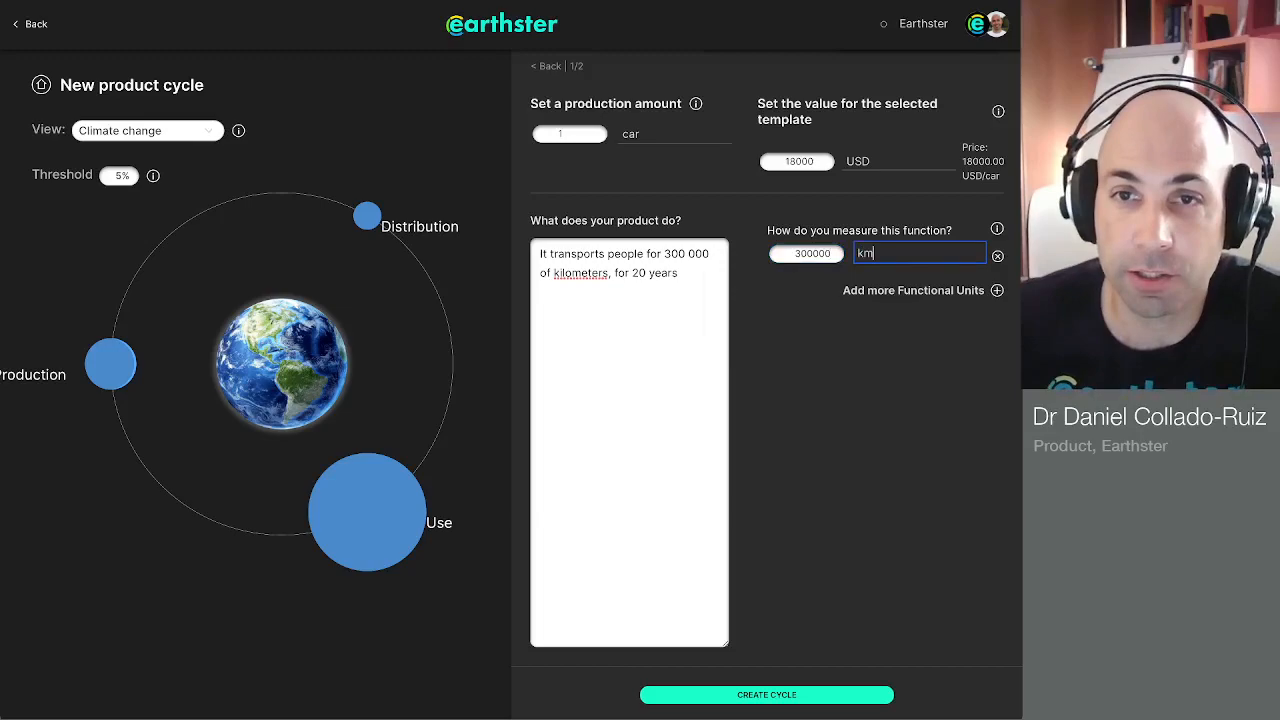
Step: Add a second functional unit of 20 years to the product's function measures
{"action": "left_click", "coordinate": [997, 290]}
{"action": "left_click", "coordinate": [806, 282]}
{"action": "type", "text": "20"}
{"action": "key", "text": "BackSpace"}
{"action": "key", "text": "Tab"}
{"action": "type", "text": "years"}
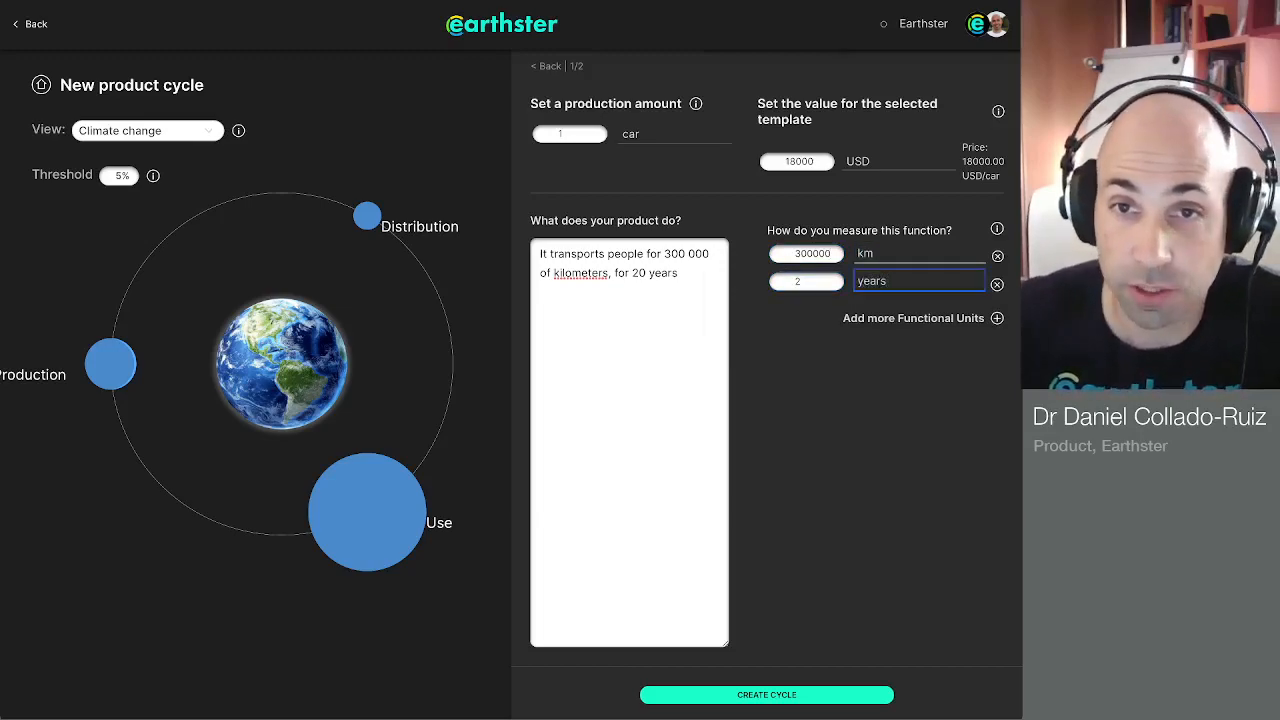
{"action": "key", "text": "shift+Tab"}
{"action": "type", "text": "20"}
{"action": "left_click", "coordinate": [678, 274]}
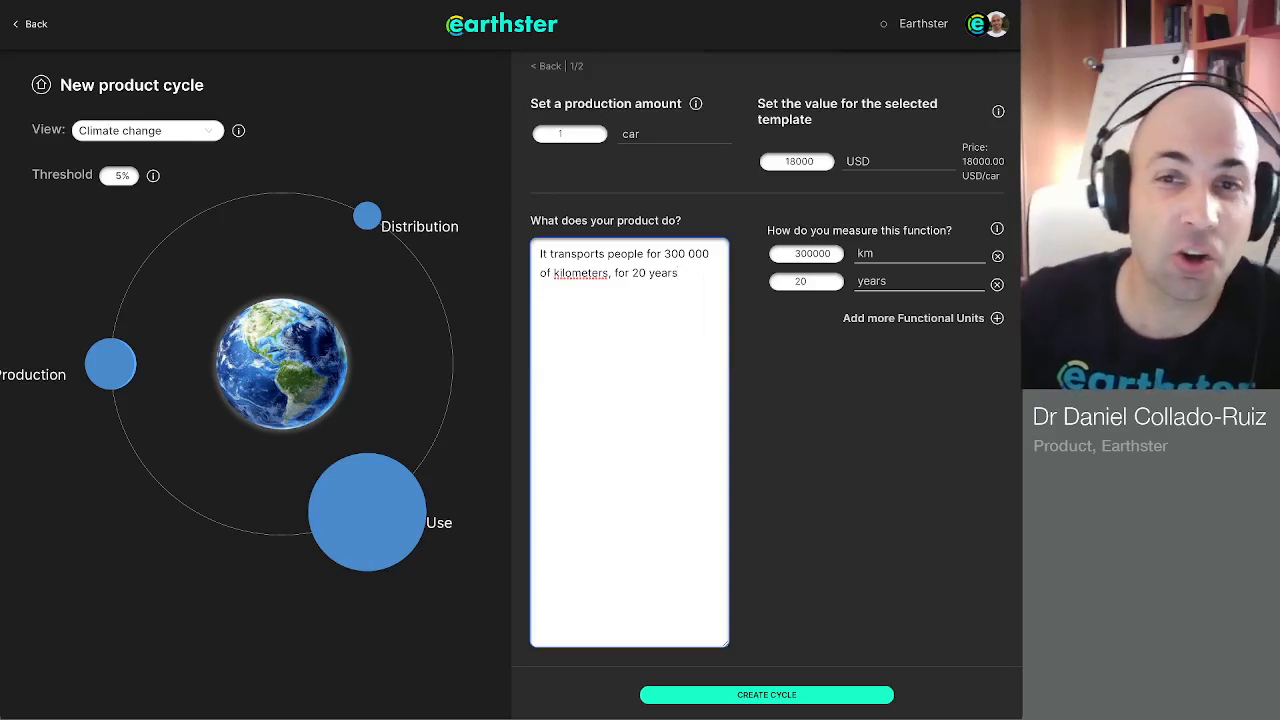
Step: Add a third functional unit of 450000 person x km to the function measures
{"action": "left_click", "coordinate": [997, 318]}
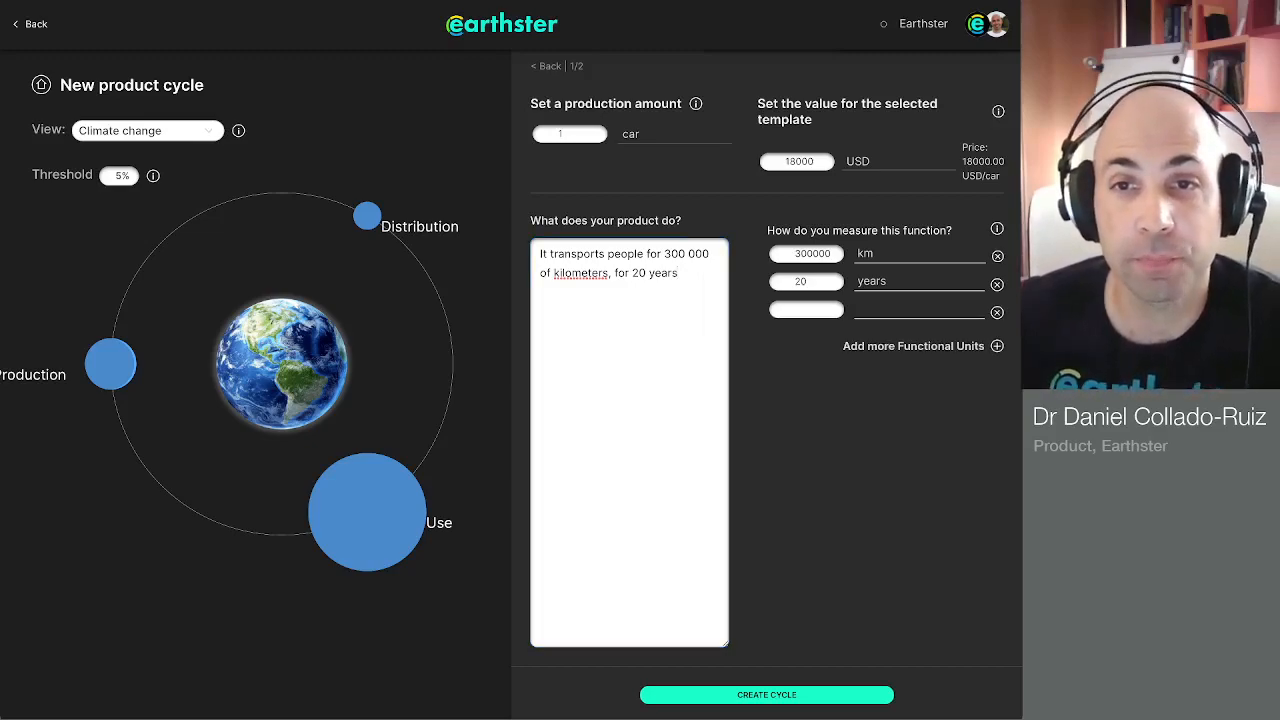
{"action": "left_click", "coordinate": [918, 309]}
{"action": "type", "text": "person x "}
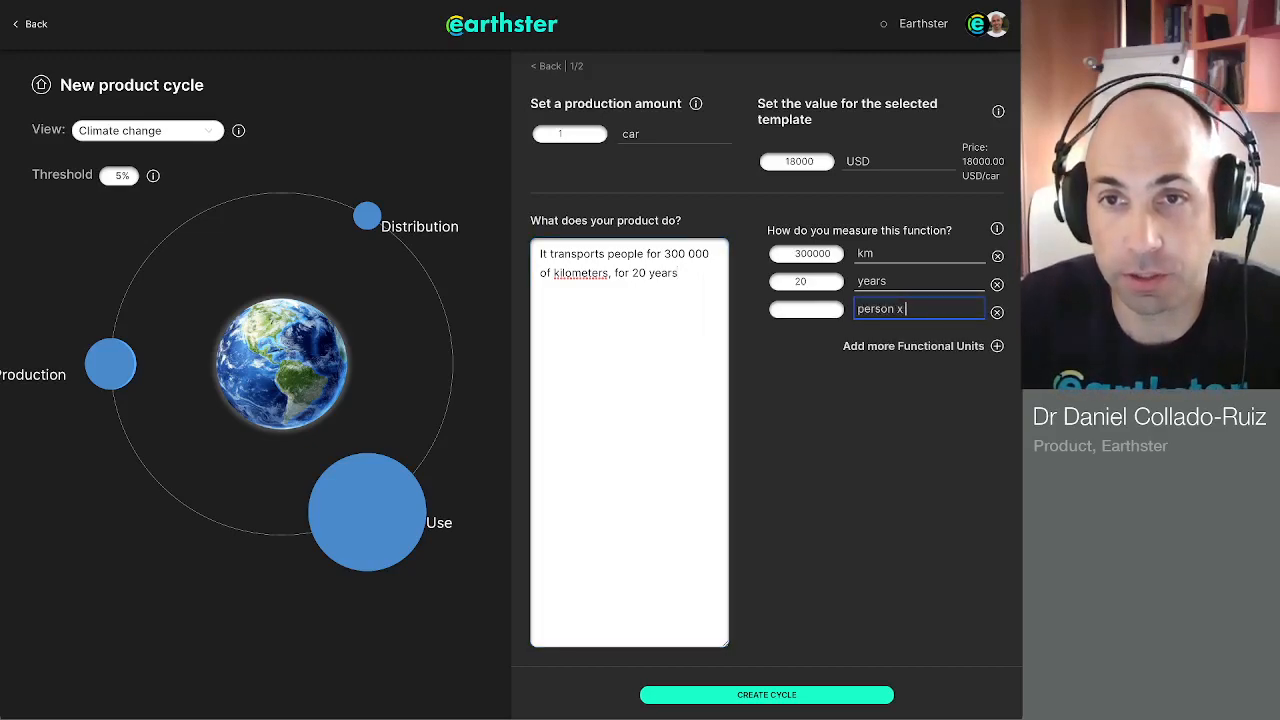
{"action": "type", "text": "km"}
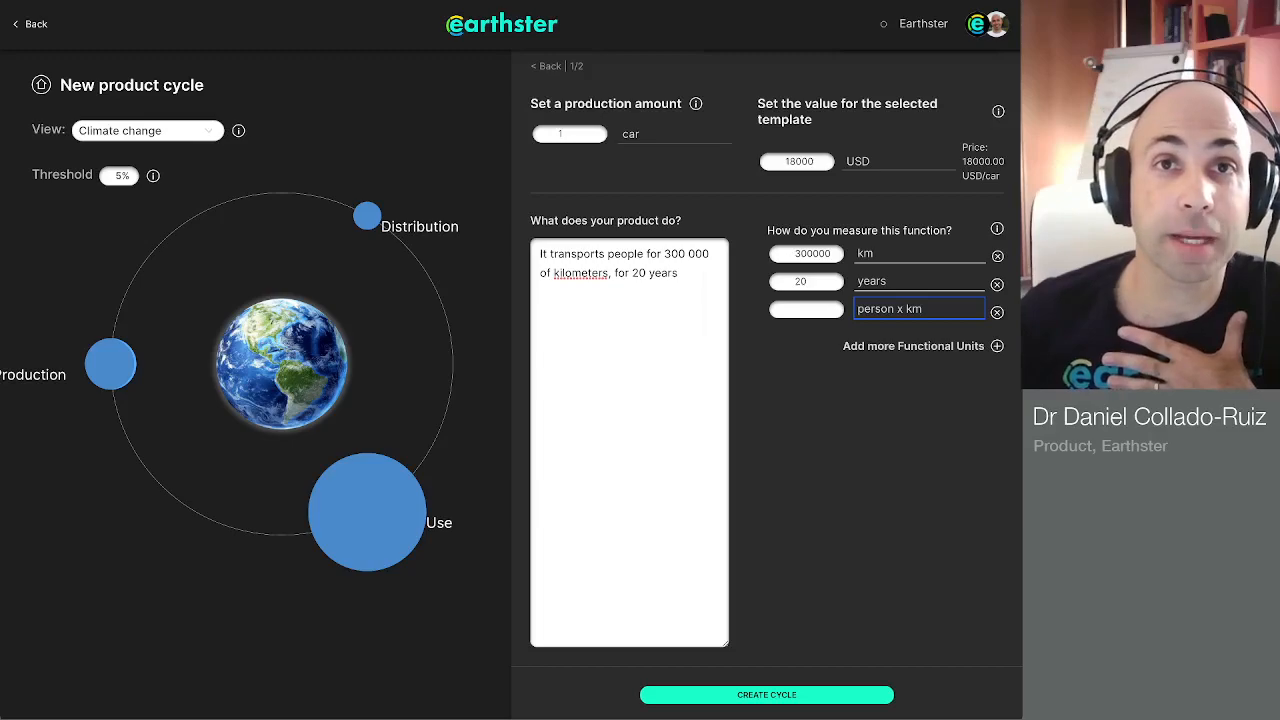
{"action": "left_click", "coordinate": [806, 310]}
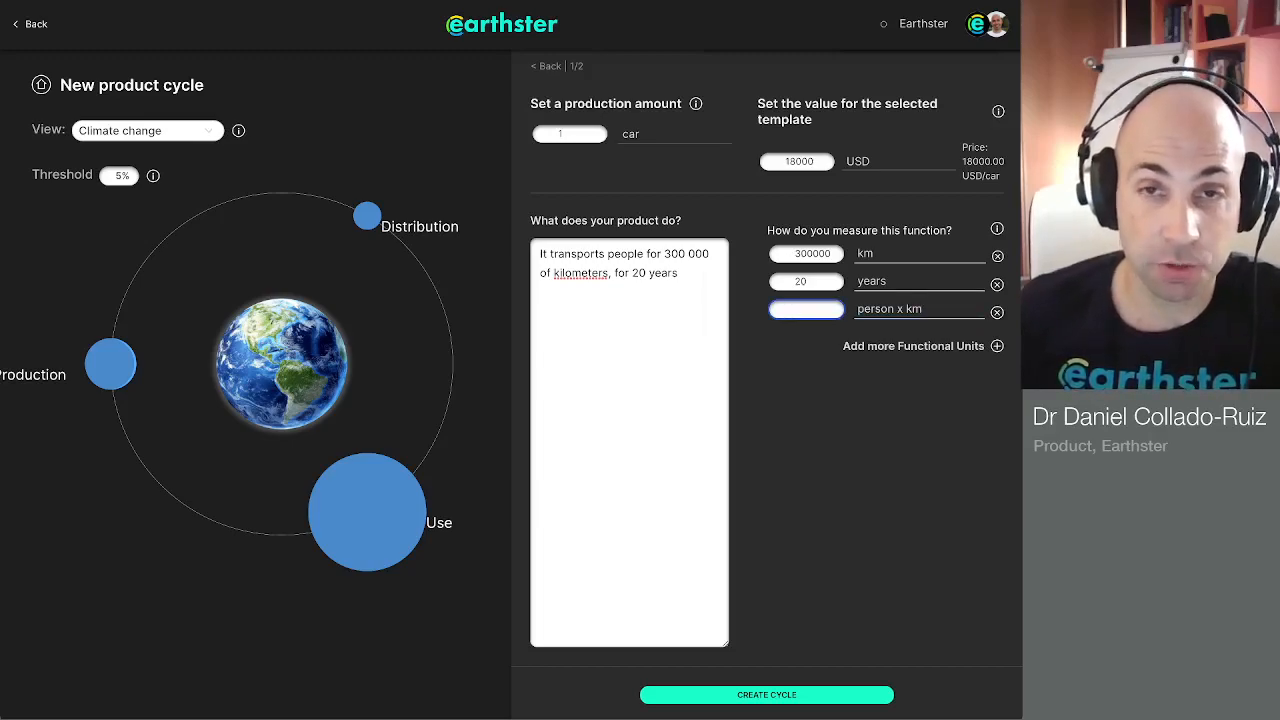
{"action": "type", "text": "45"}
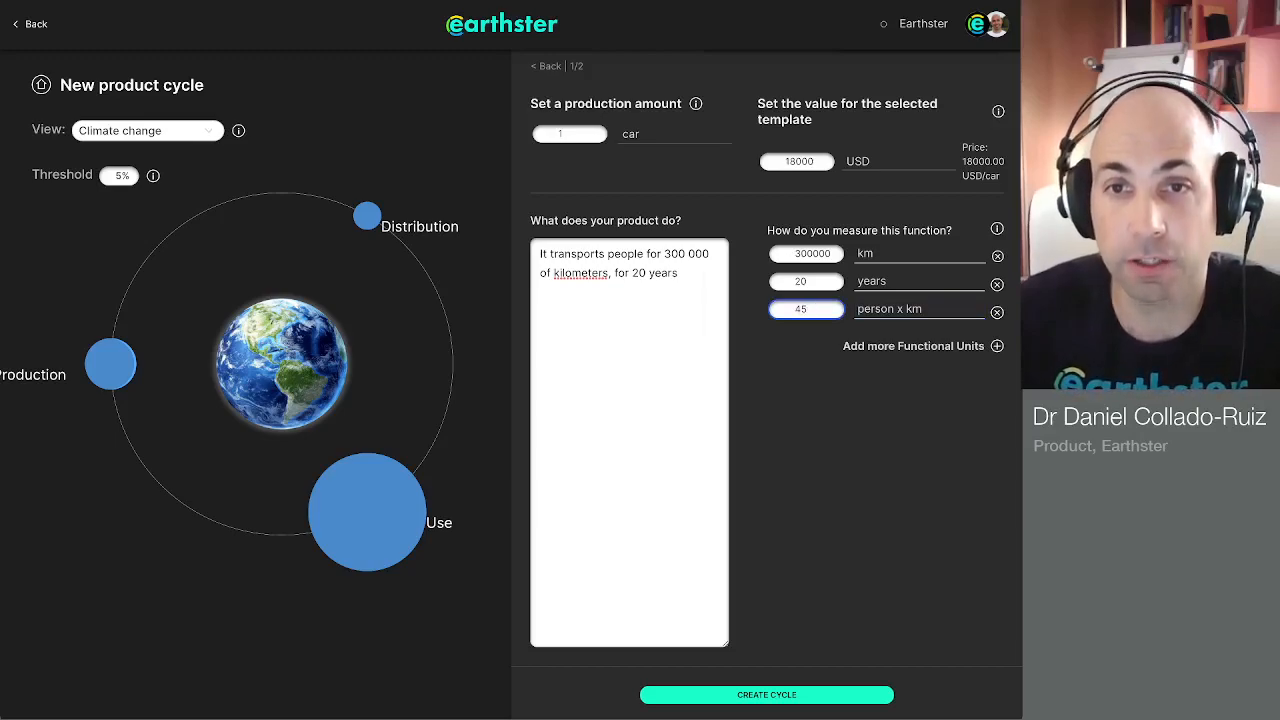
{"action": "type", "text": "0000"}
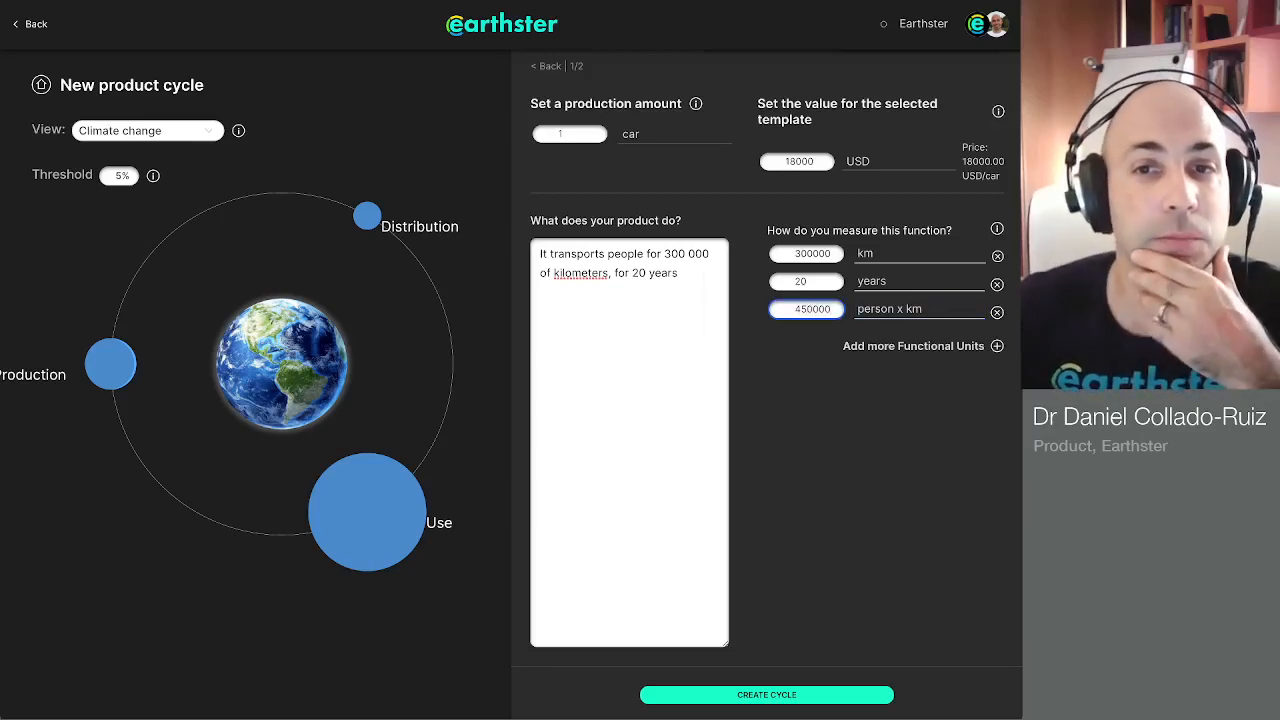
{"action": "key", "text": "Tab"}
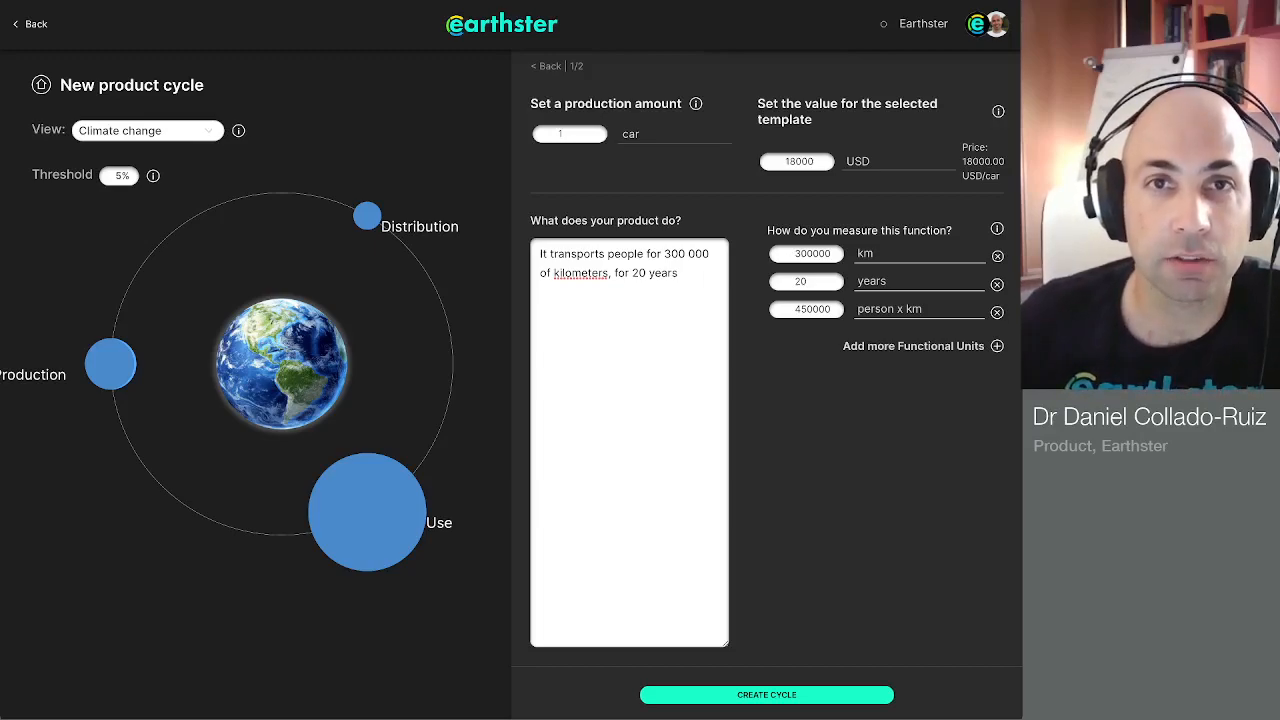
Step: Create the Automobile cycle and open the process list of its Production stage
{"action": "left_click", "coordinate": [767, 695]}
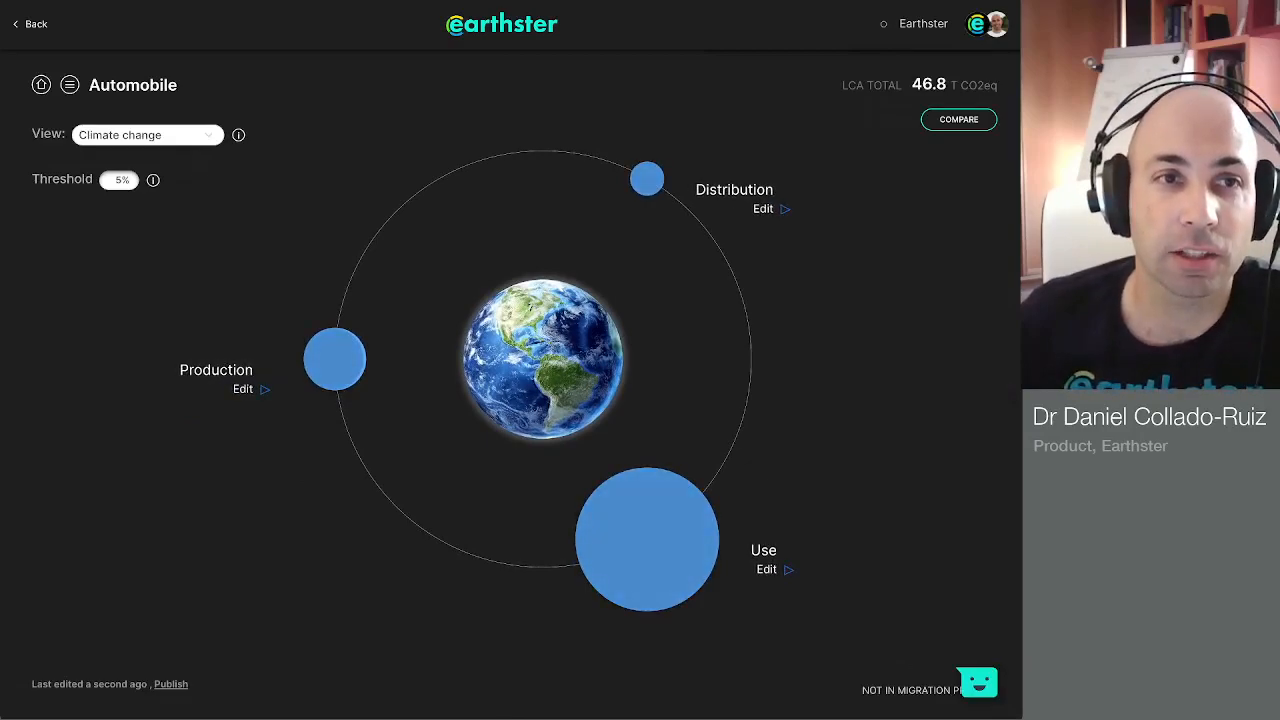
{"action": "left_click", "coordinate": [335, 359]}
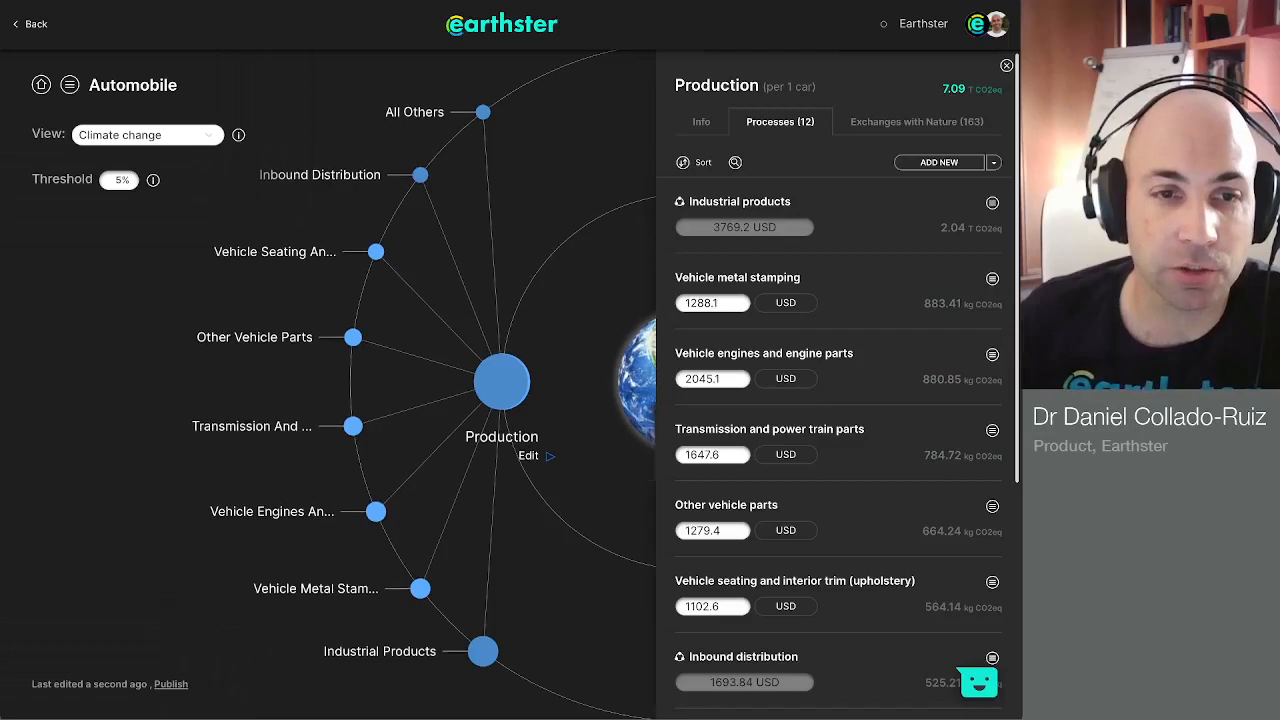
{"action": "left_click_drag", "start_coordinate": [612, 478], "coordinate": [290, 354]}
{"action": "left_click_drag", "start_coordinate": [202, 359], "coordinate": [433, 430]}
{"action": "scroll", "coordinate": [433, 430], "scroll_direction": "up", "scroll_amount": 5}
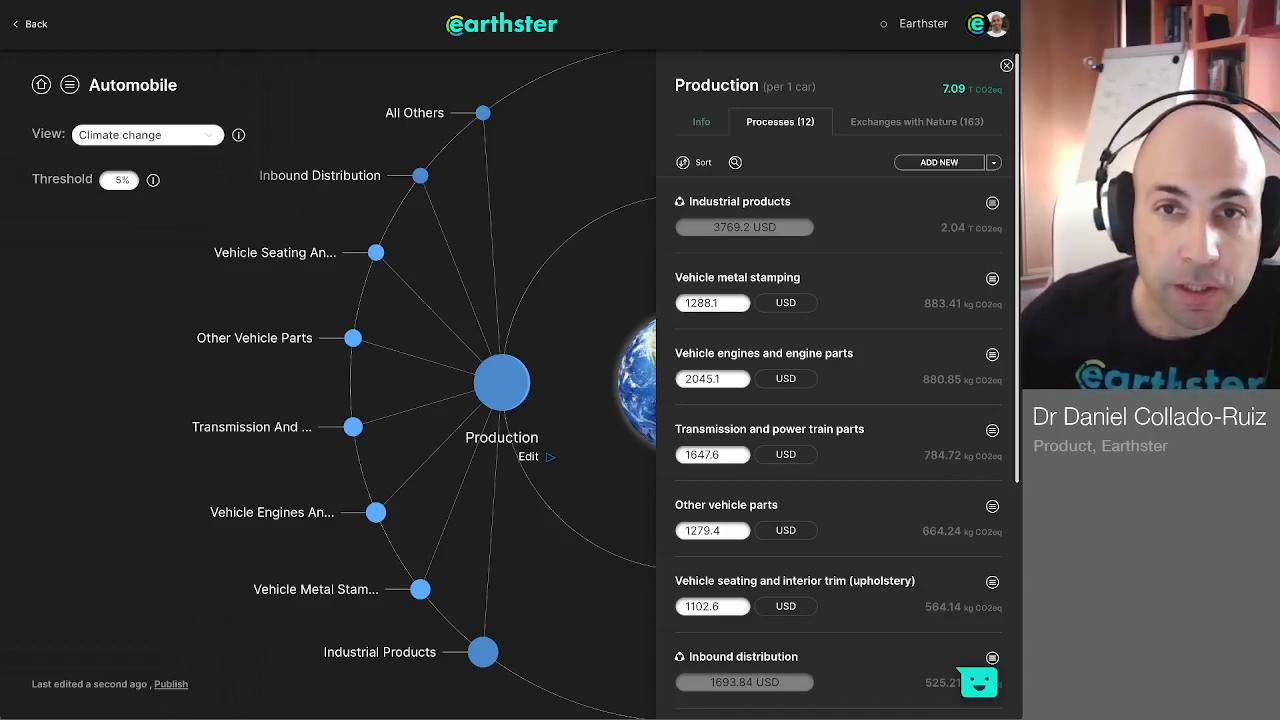
Step: Open the Utilities bundle in Production and search for "electricity wind power" as a swap for its Electricity process
{"action": "scroll", "coordinate": [838, 420], "scroll_direction": "down", "scroll_amount": 1}
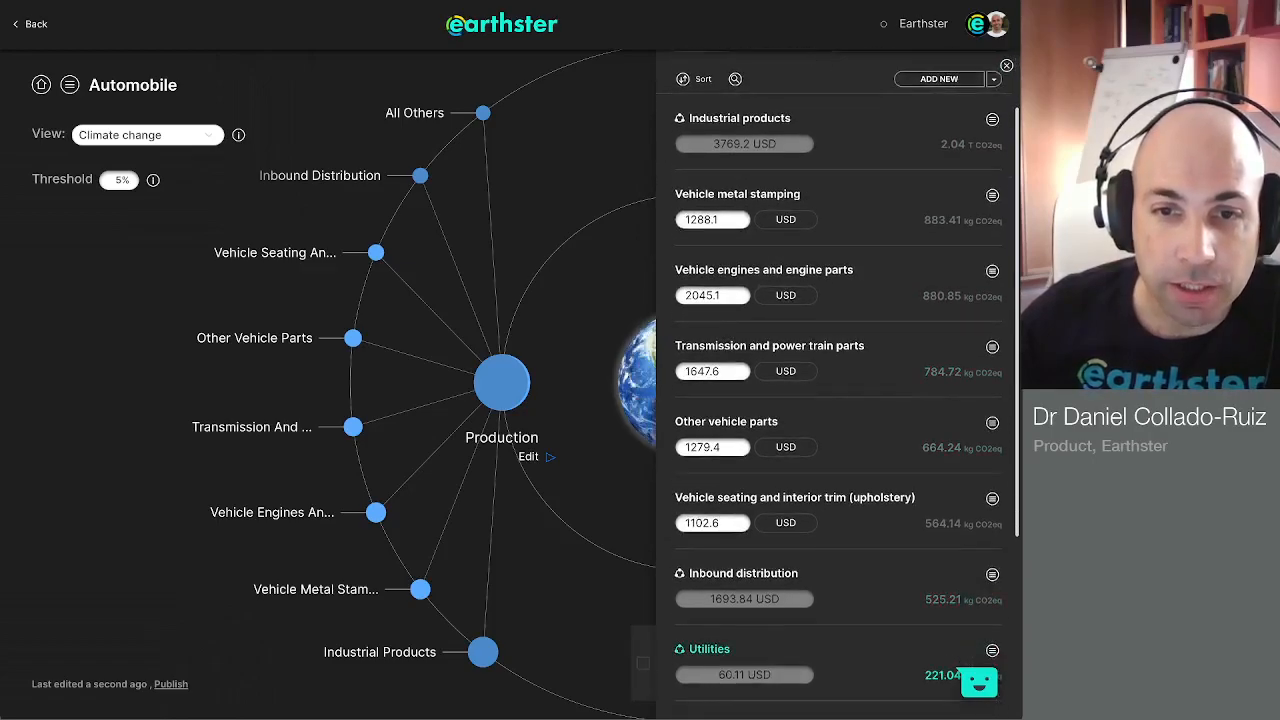
{"action": "left_click", "coordinate": [645, 663]}
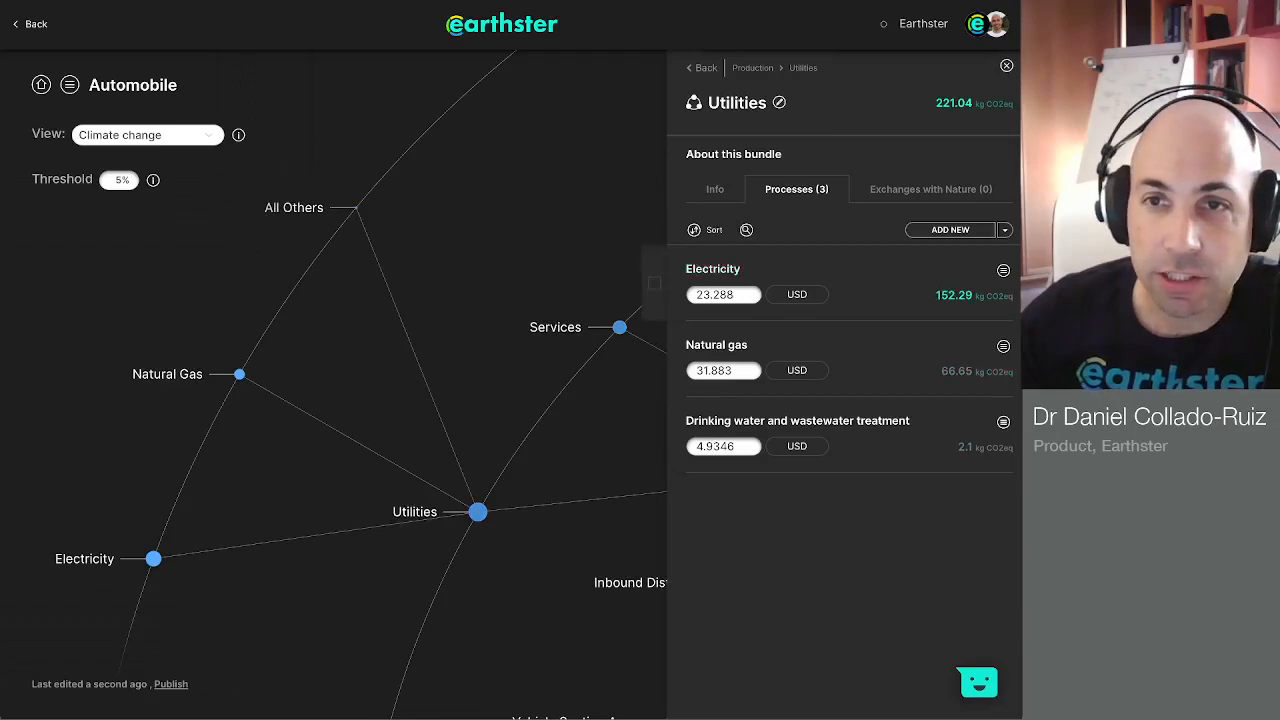
{"action": "mouse_move", "coordinate": [1004, 271]}
{"action": "left_click", "coordinate": [969, 271]}
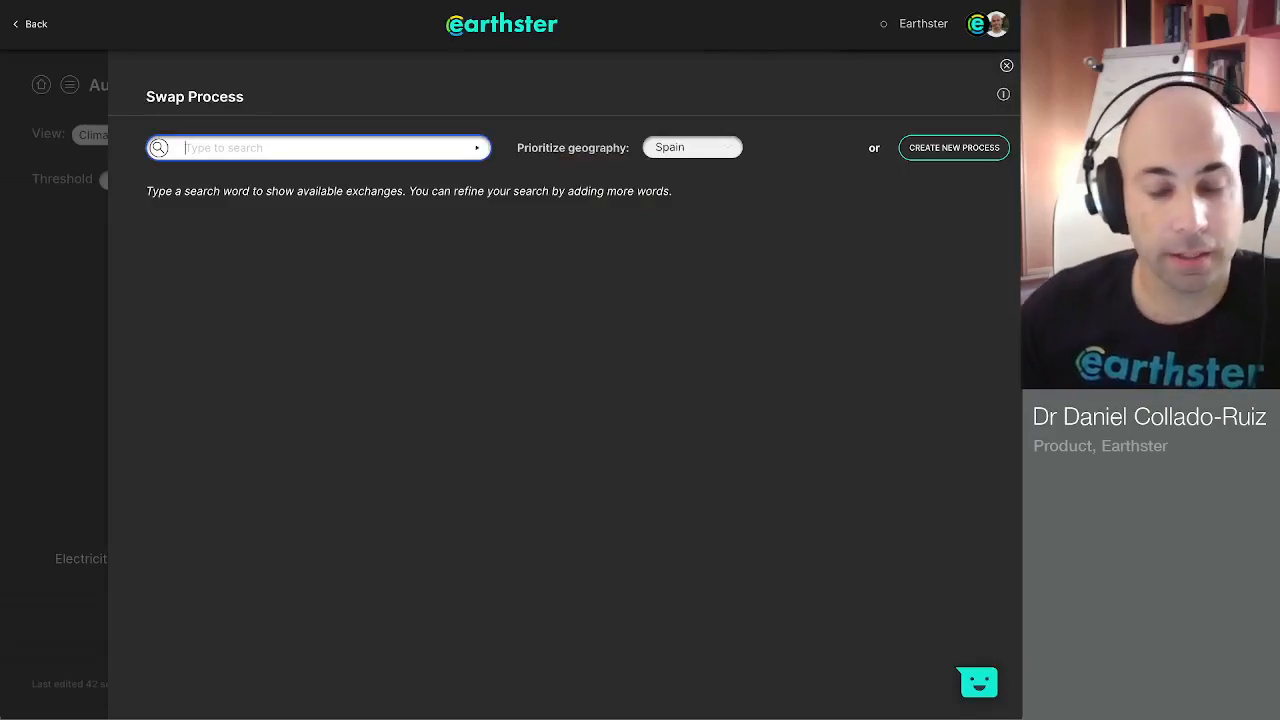
{"action": "type", "text": "electricity wind power"}
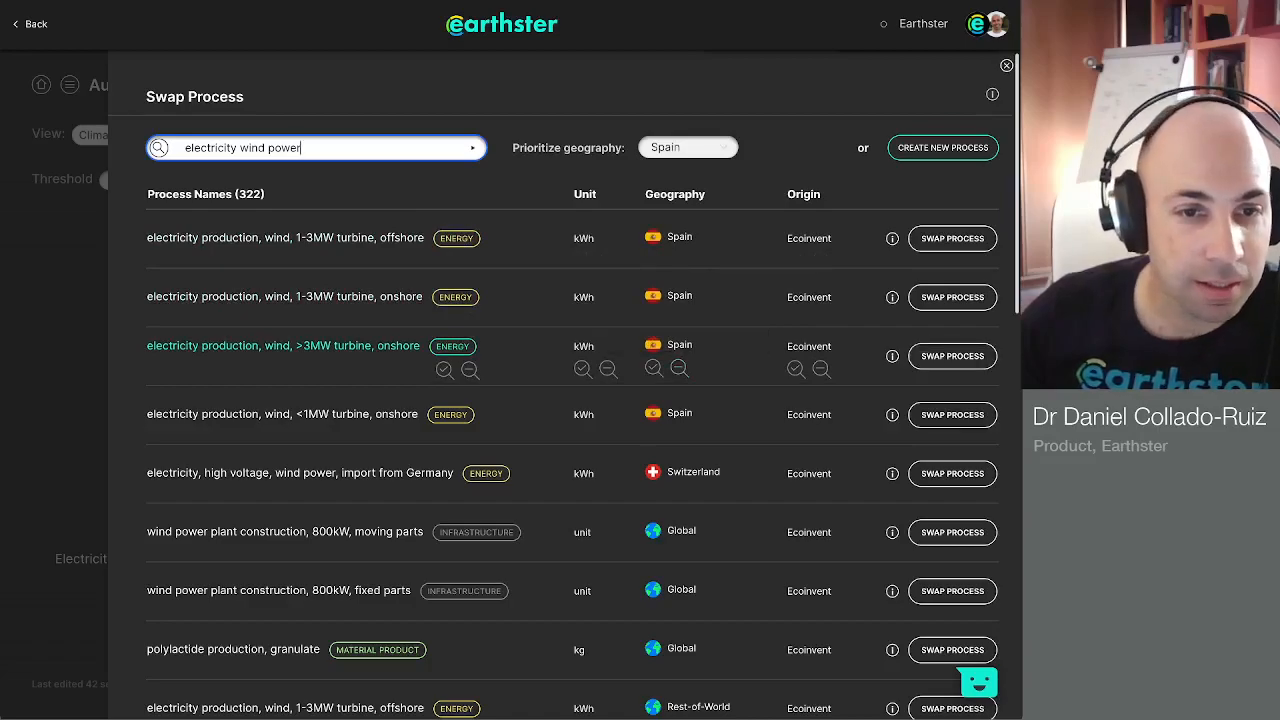
Step: Swap Electricity for the Rest-of-World process "electricity production, wind, >3MW turbine, onshore" and return to the cycle overview
{"action": "scroll", "coordinate": [450, 460], "scroll_direction": "down", "scroll_amount": 4}
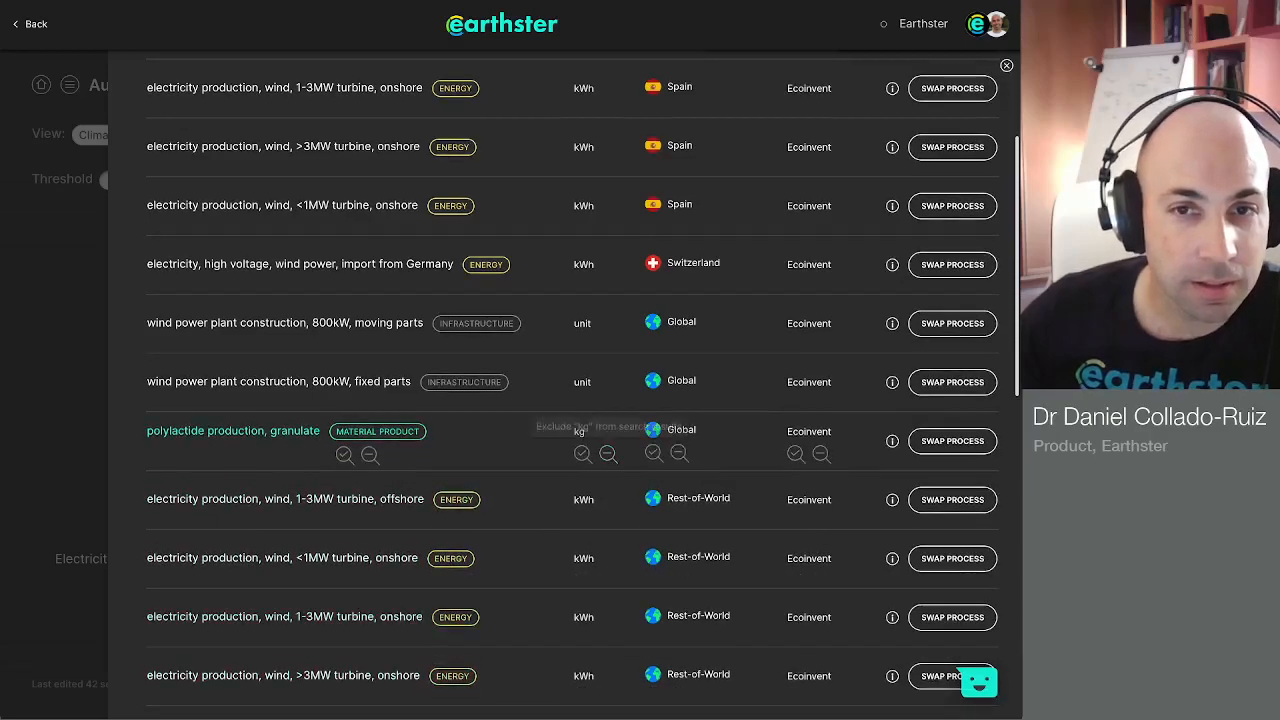
{"action": "scroll", "coordinate": [607, 460], "scroll_direction": "down", "scroll_amount": 4}
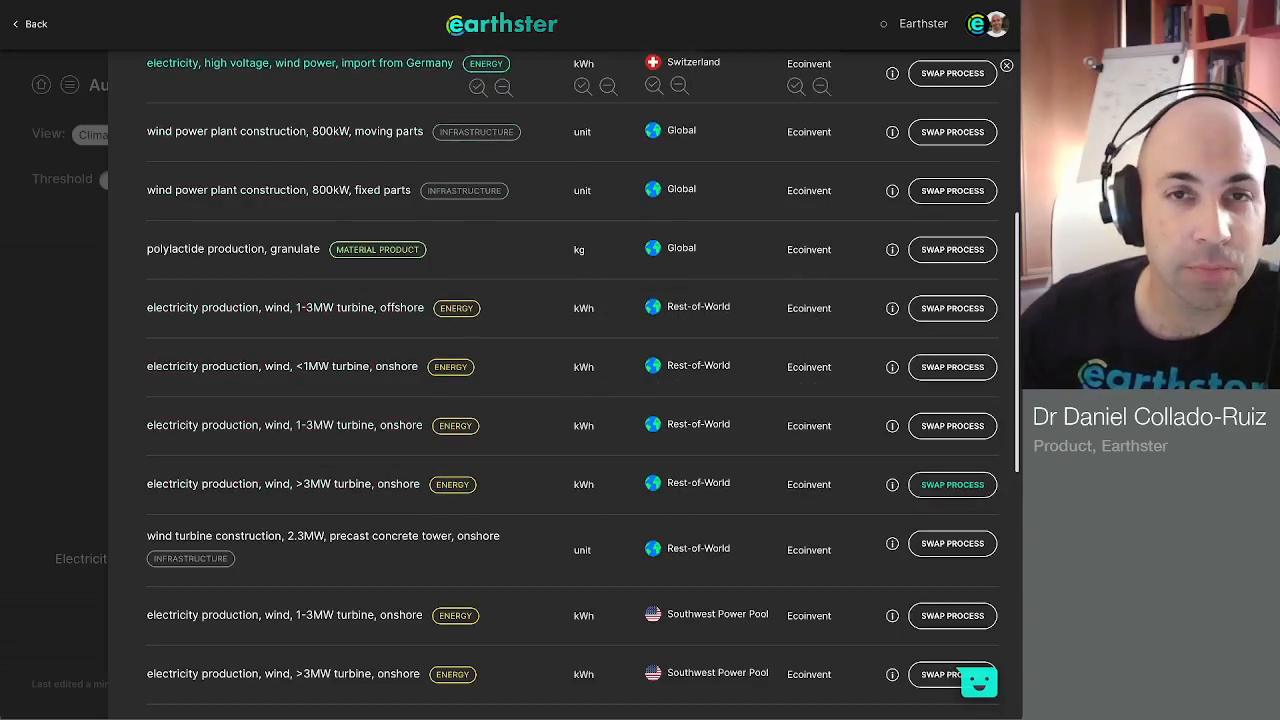
{"action": "left_click", "coordinate": [952, 485]}
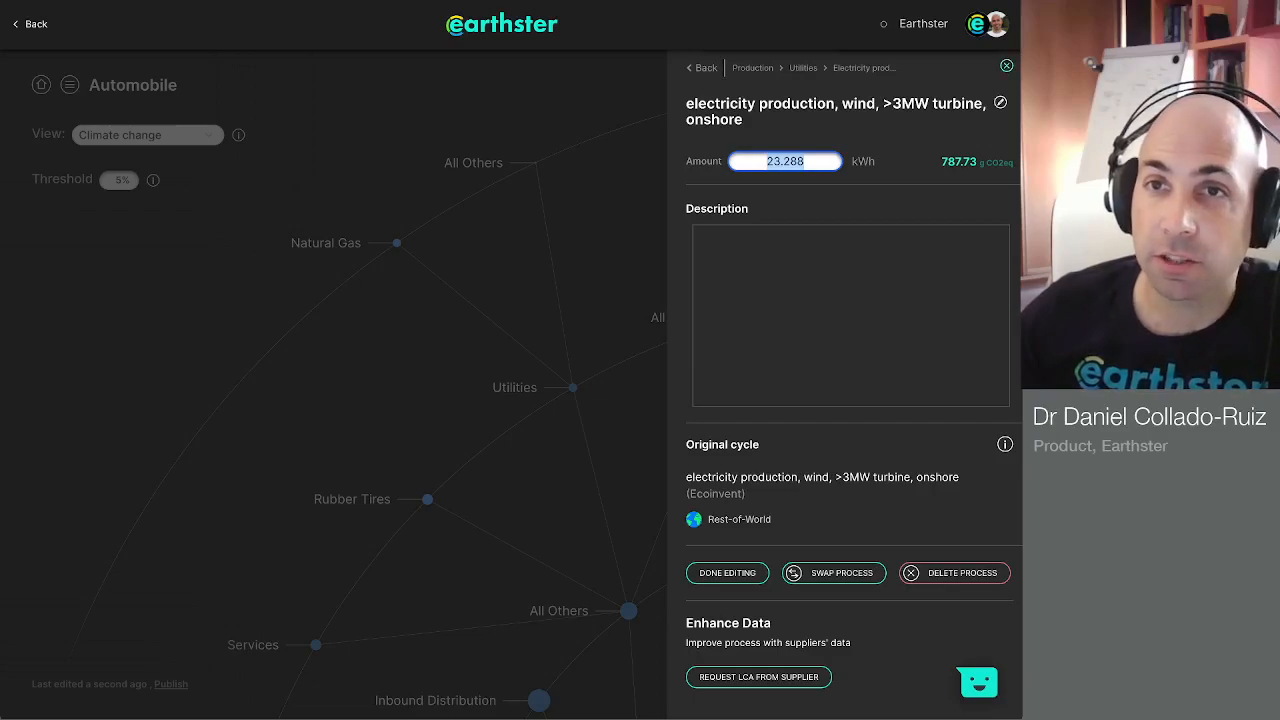
{"action": "left_click", "coordinate": [1006, 66]}
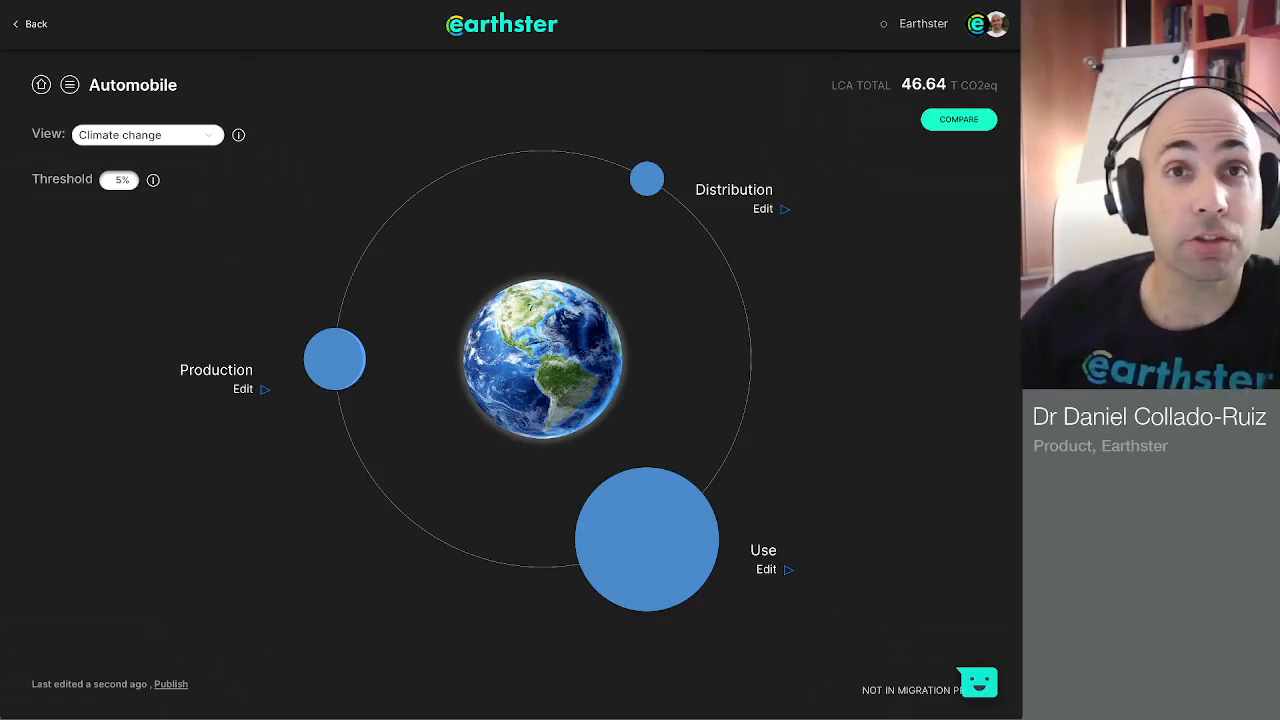
Step: Compare the Automobile with the average, examining Damage To Human Health overall and for the Production stage
{"action": "left_click", "coordinate": [958, 119]}
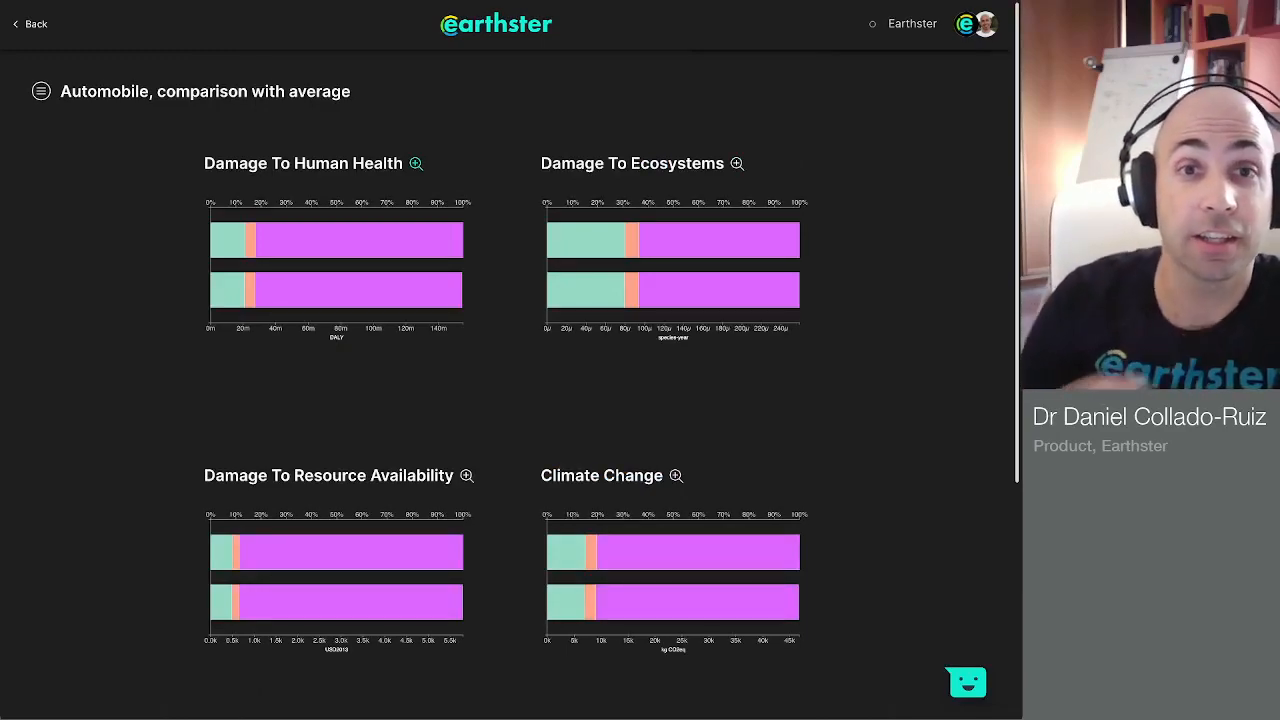
{"action": "left_click", "coordinate": [416, 163]}
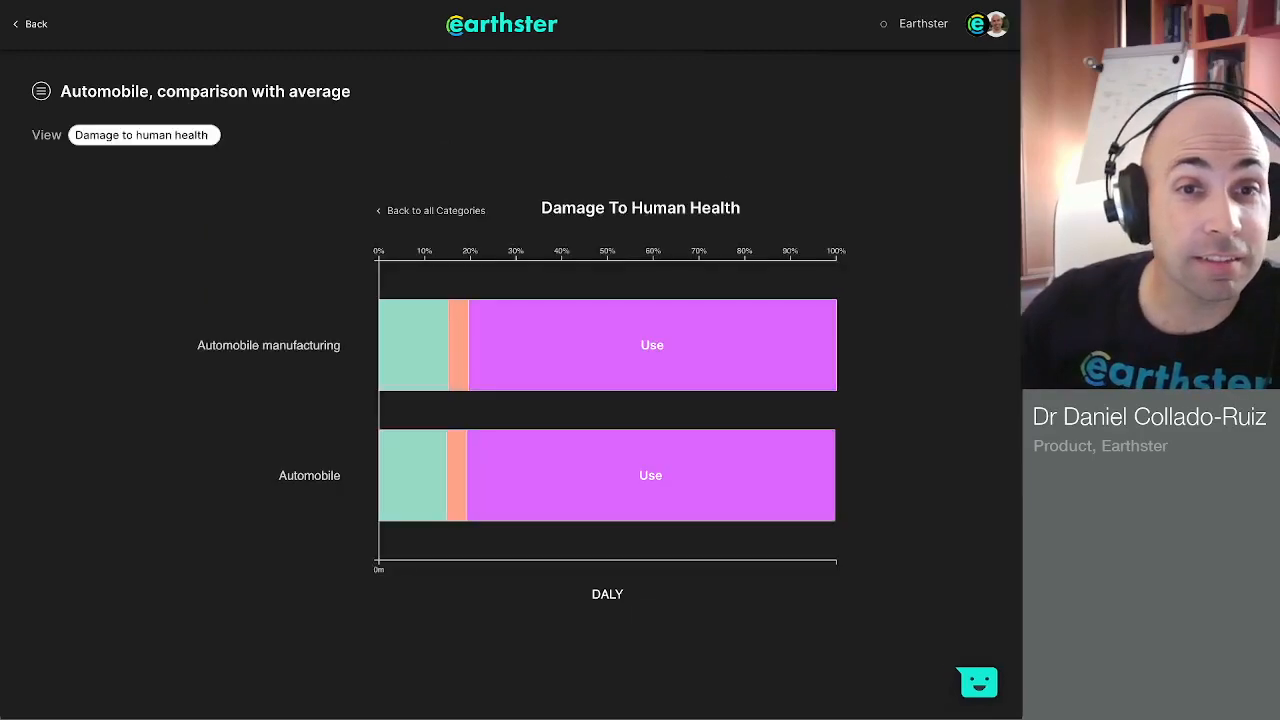
{"action": "left_click", "coordinate": [410, 345]}
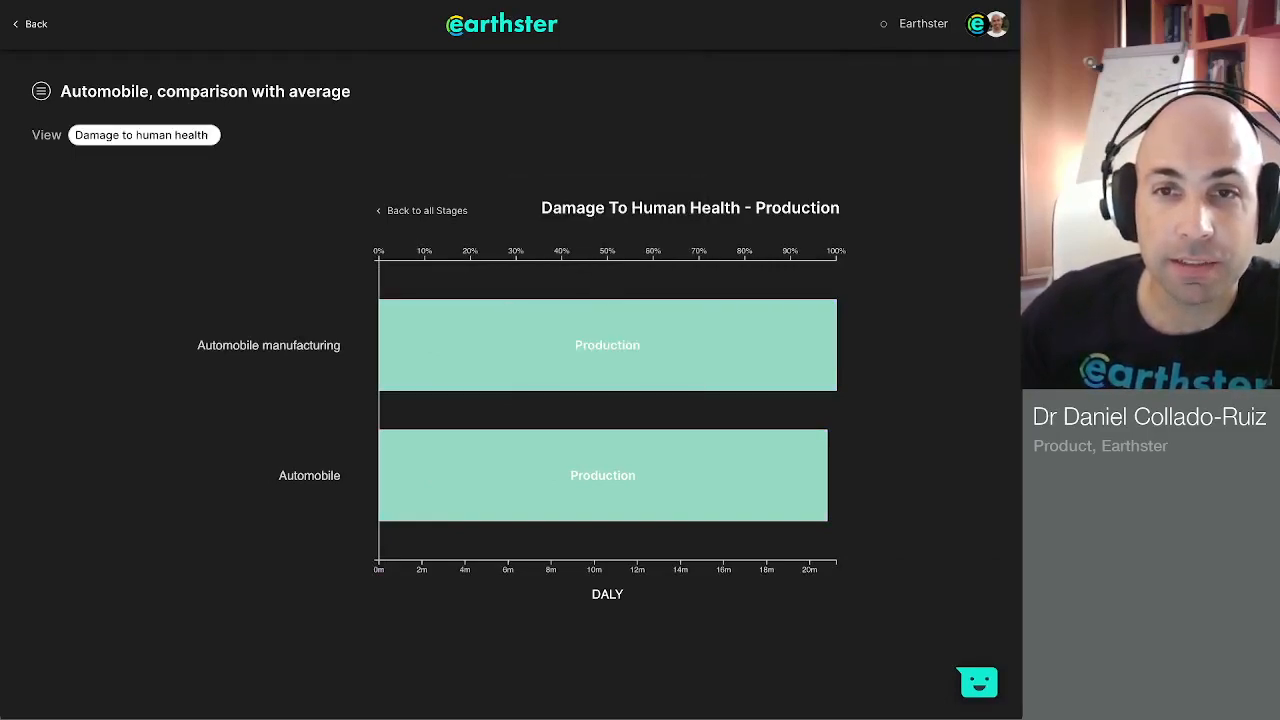
{"action": "left_click", "coordinate": [427, 211]}
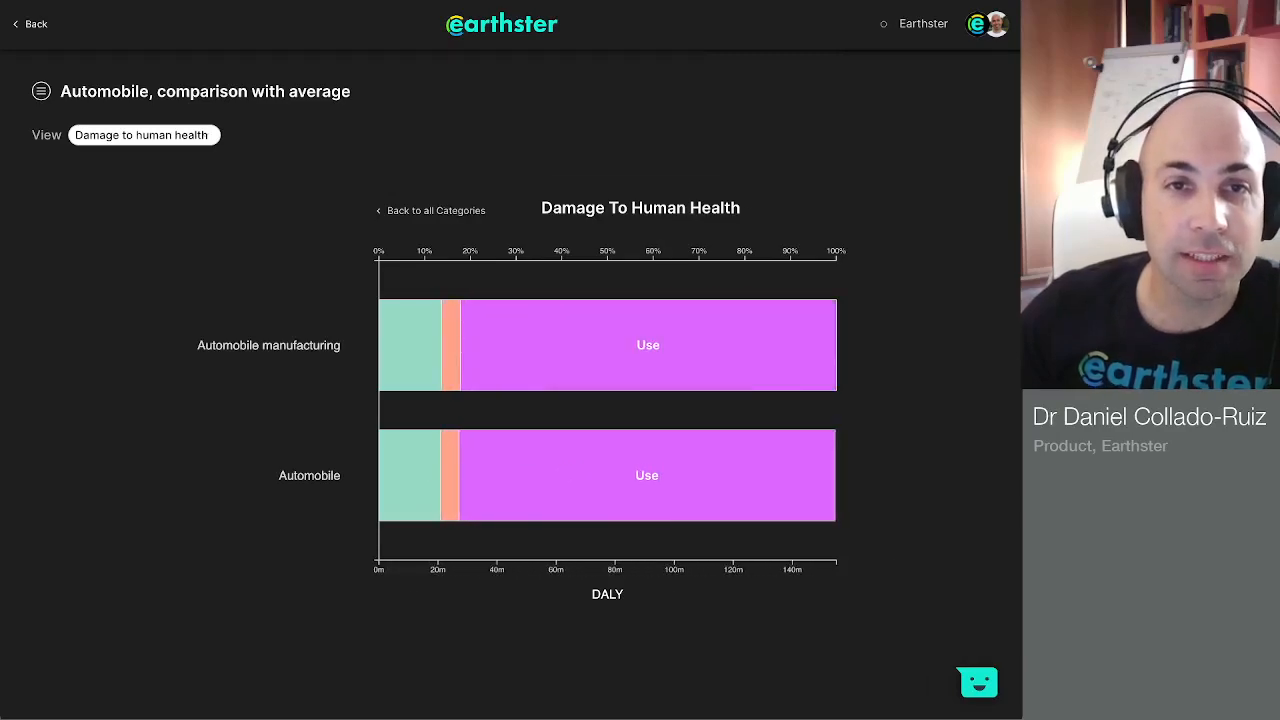
{"action": "left_click", "coordinate": [431, 211]}
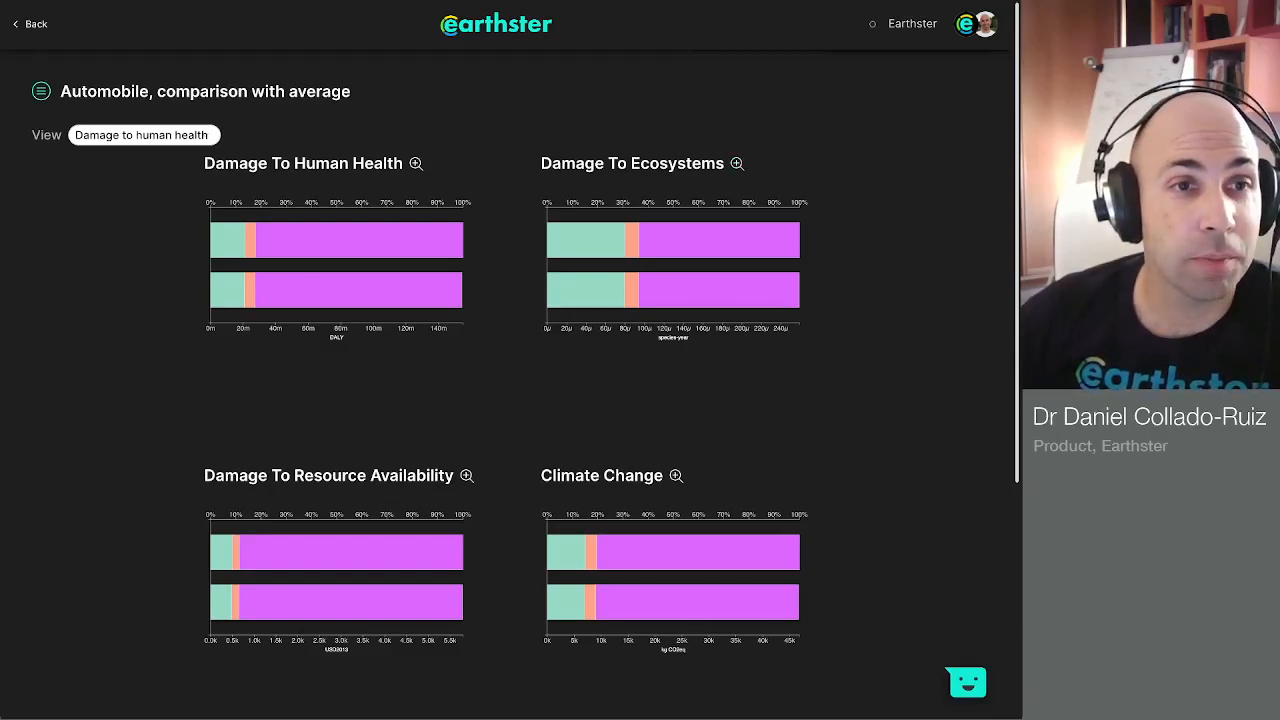
Step: Return to the Automobile cycle from the comparison's list of compared cycles and open the Production stage's processes
{"action": "left_click", "coordinate": [41, 91]}
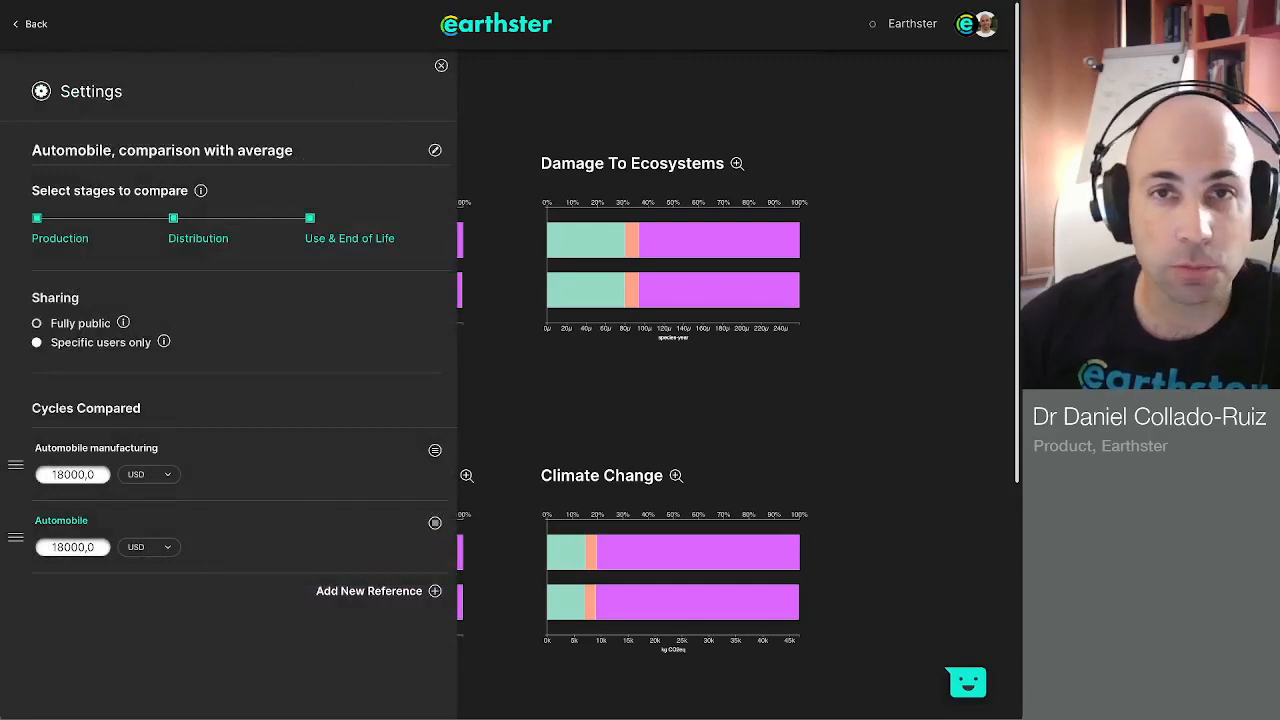
{"action": "left_click", "coordinate": [61, 521]}
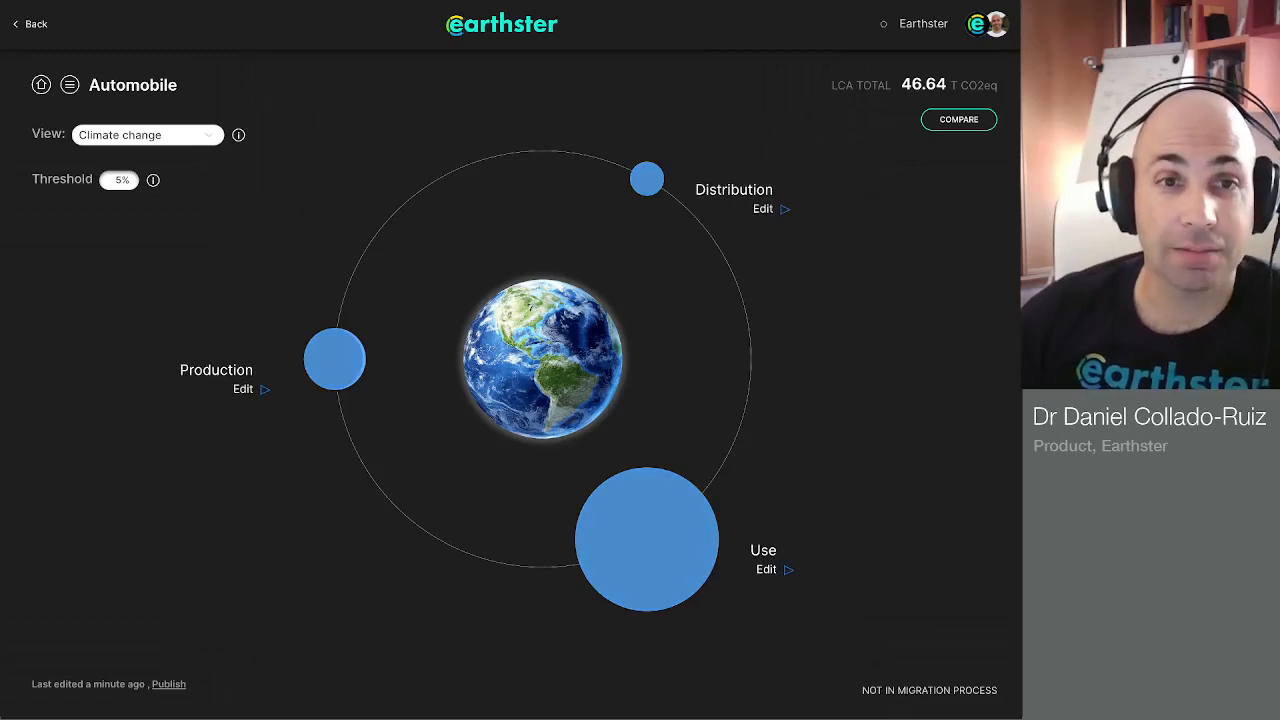
{"action": "left_click", "coordinate": [335, 359]}
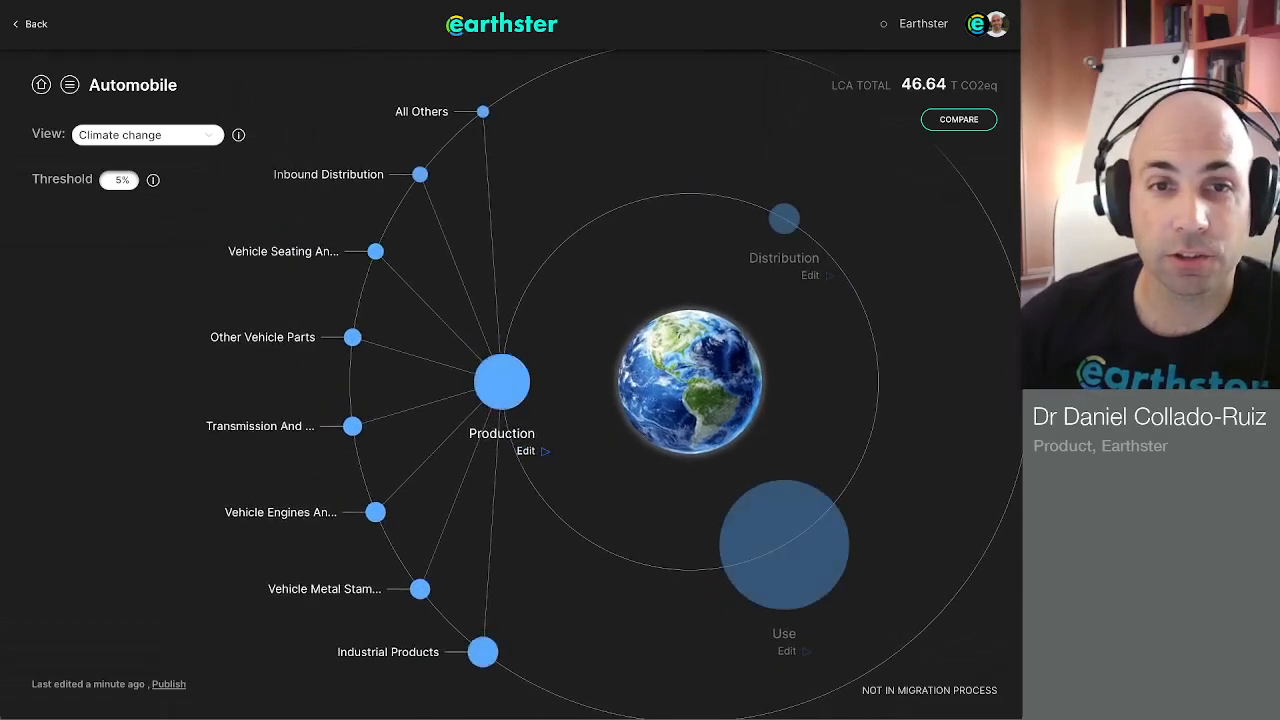
{"action": "left_click", "coordinate": [528, 454]}
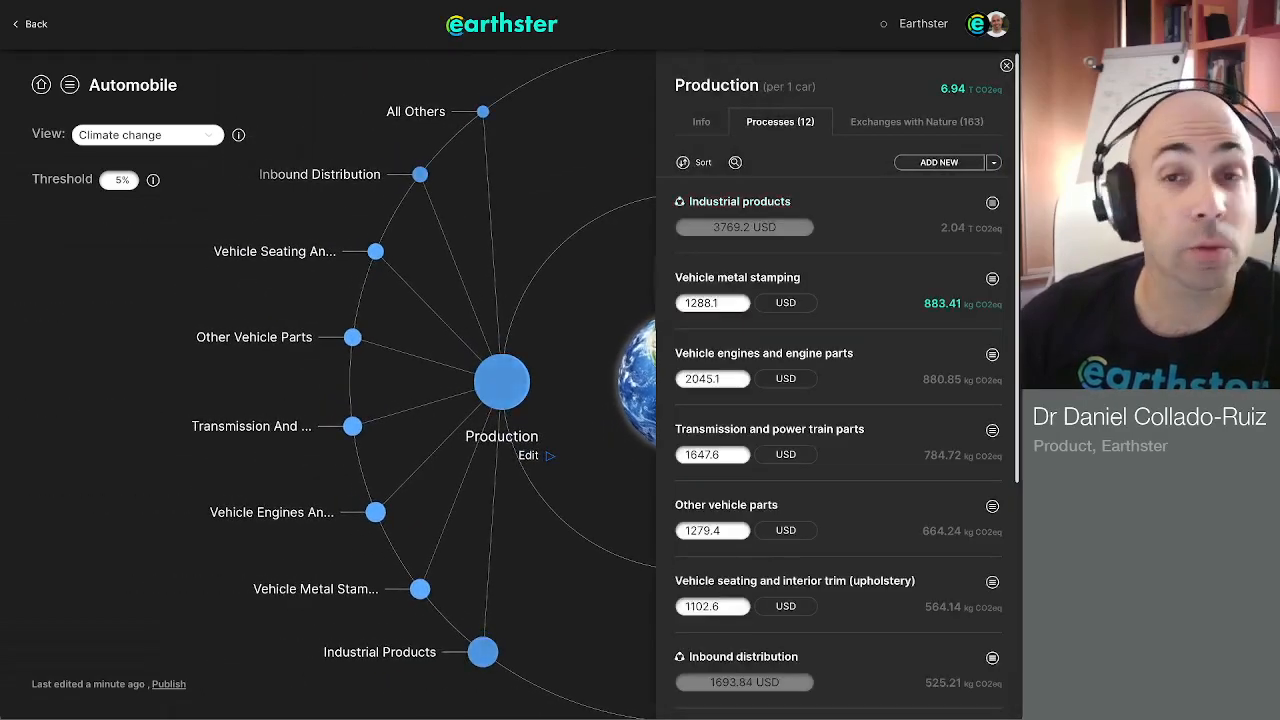